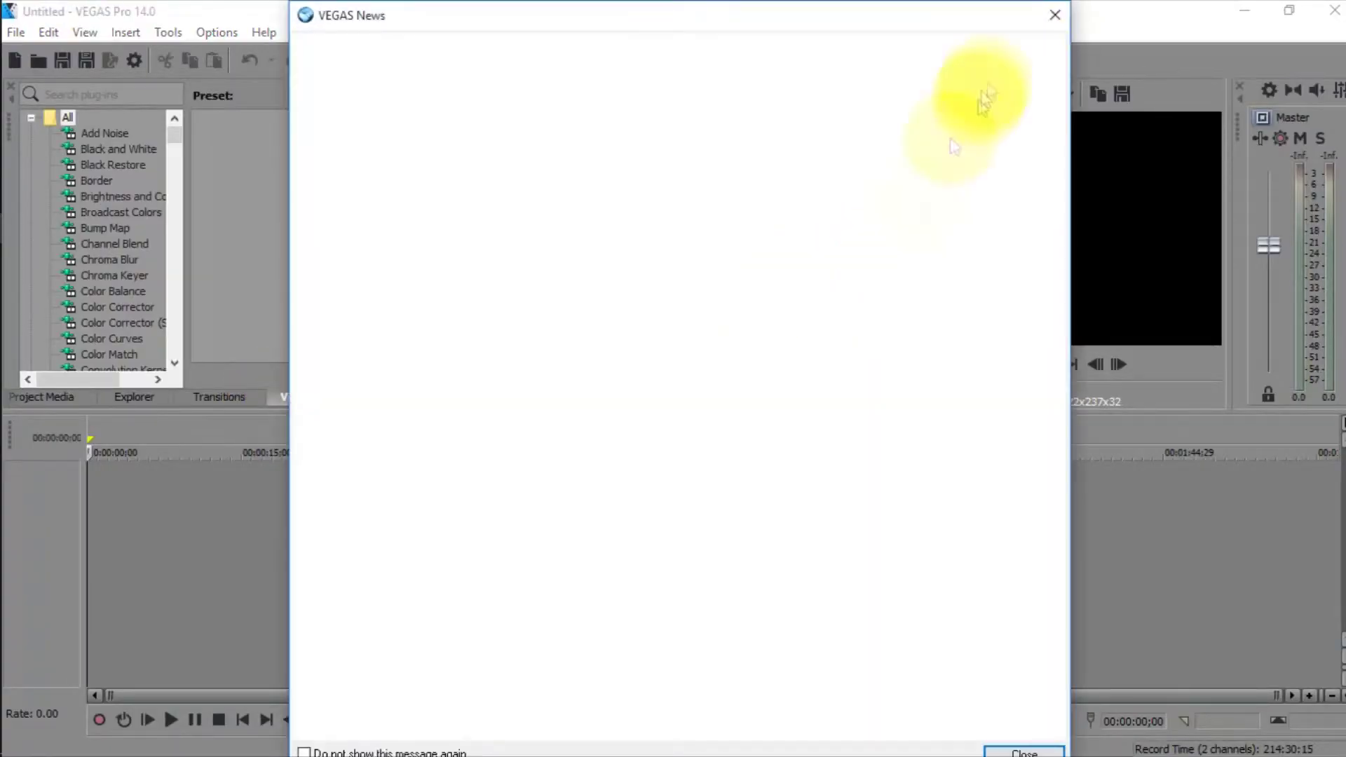
- Dismiss the startup news window and widen the effects browser to list the Media Generators
left_click(1051, 15)
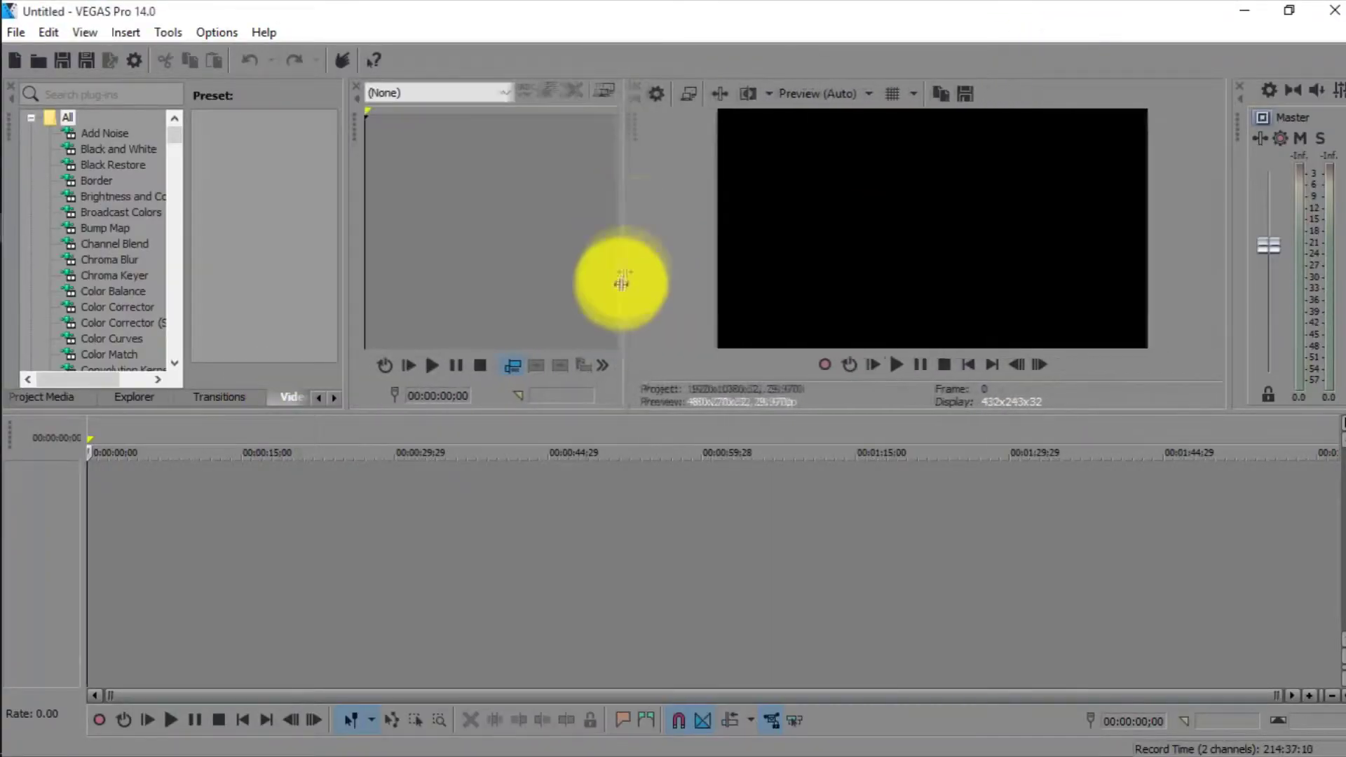
left_click(300, 401)
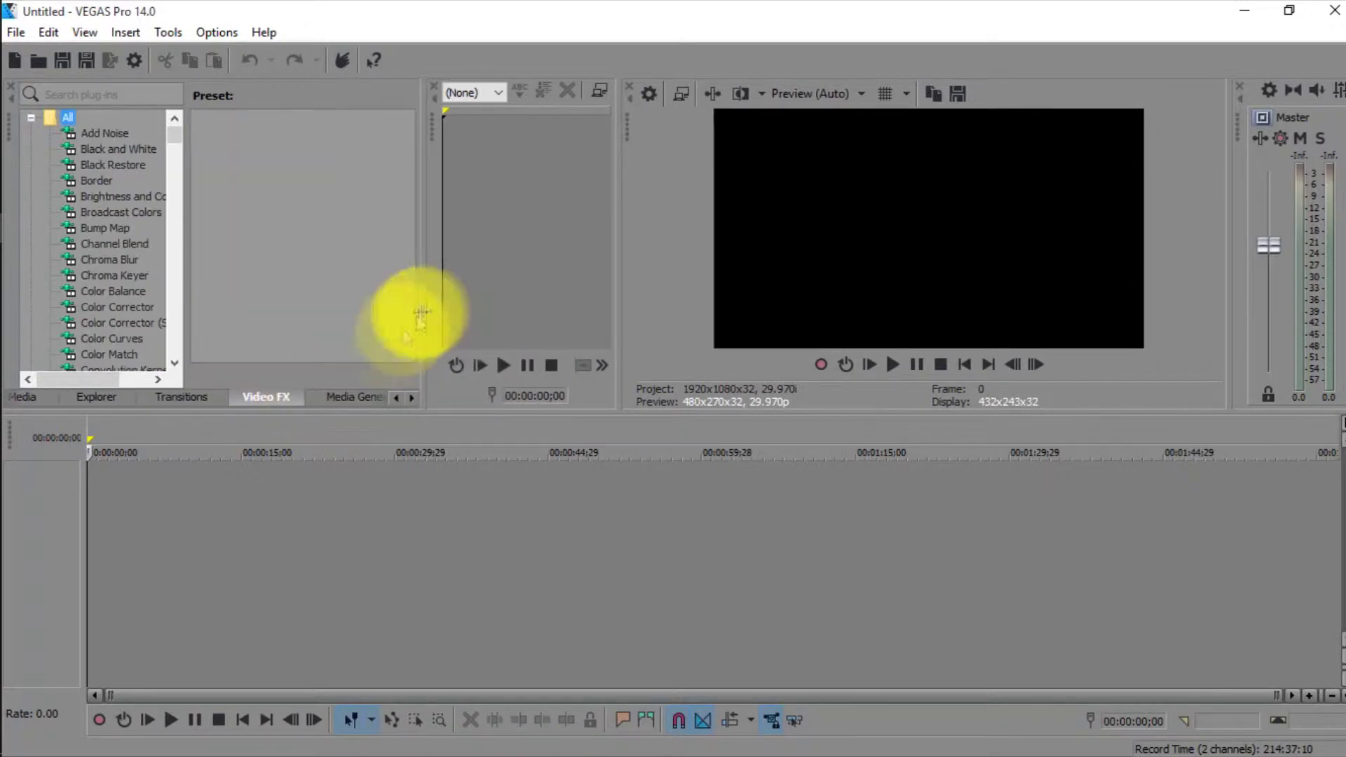
left_click(350, 396)
scroll(140, 266, "down", 8)
scroll(139, 288, "down", 5)
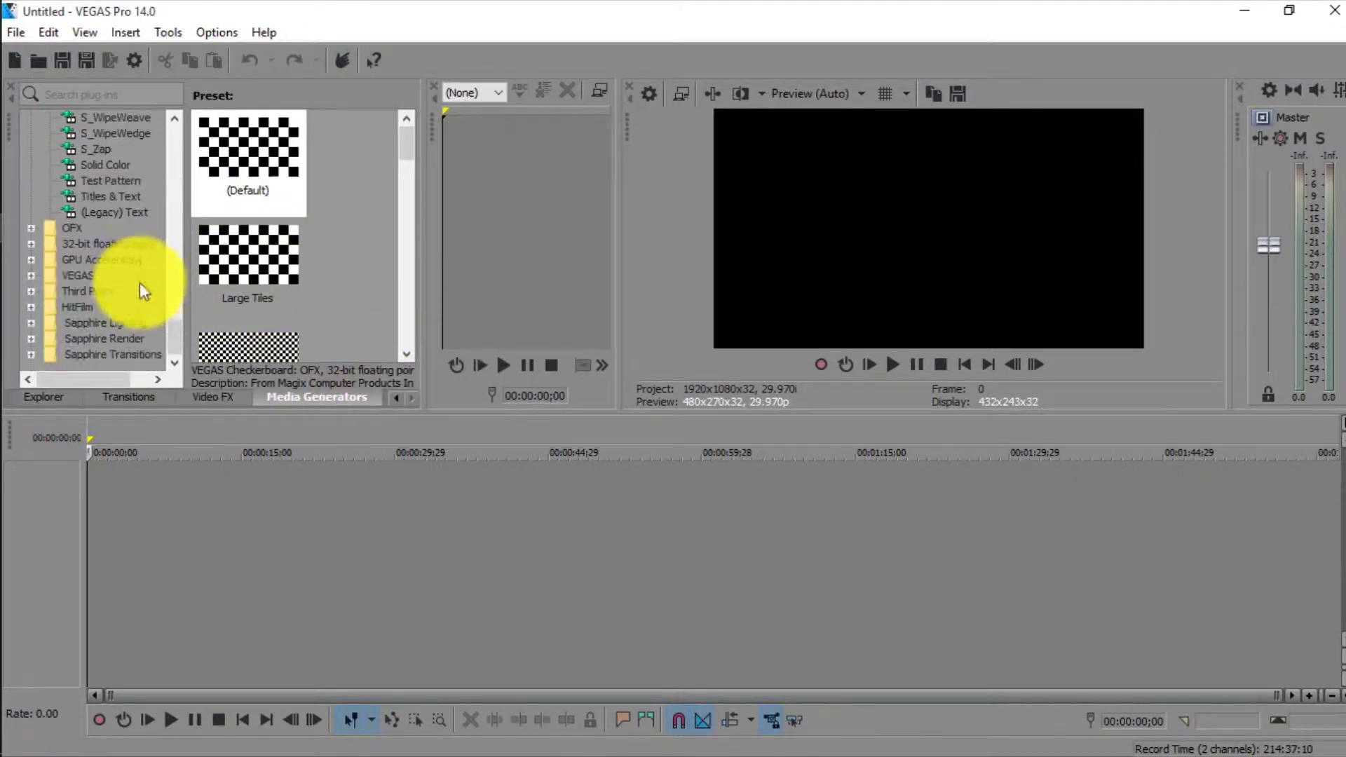
scroll(113, 295, "up", 2)
- Drag the Orange Solid Color preset onto the timeline as the background clip
left_click(105, 259)
scroll(312, 277, "down", 3)
scroll(313, 273, "down", 3)
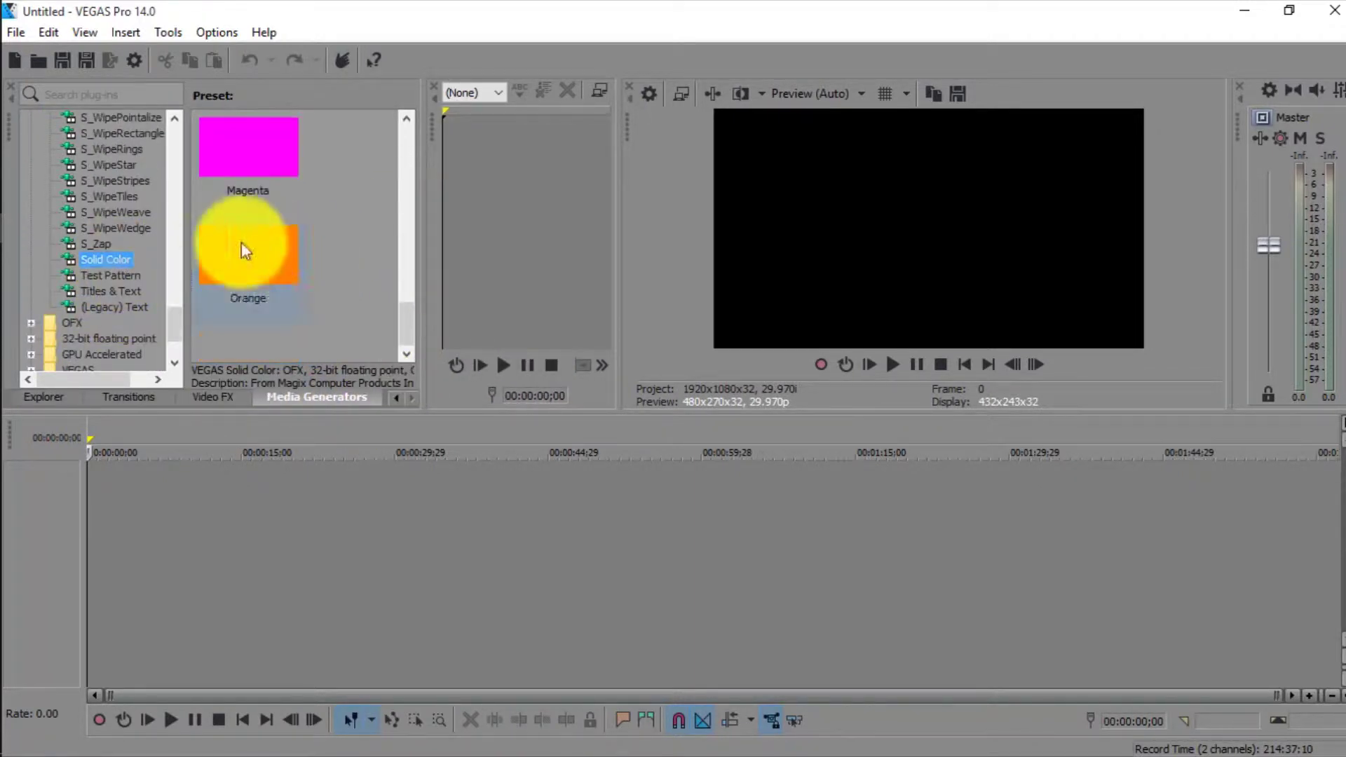
left_click_drag(241, 242, 390, 474)
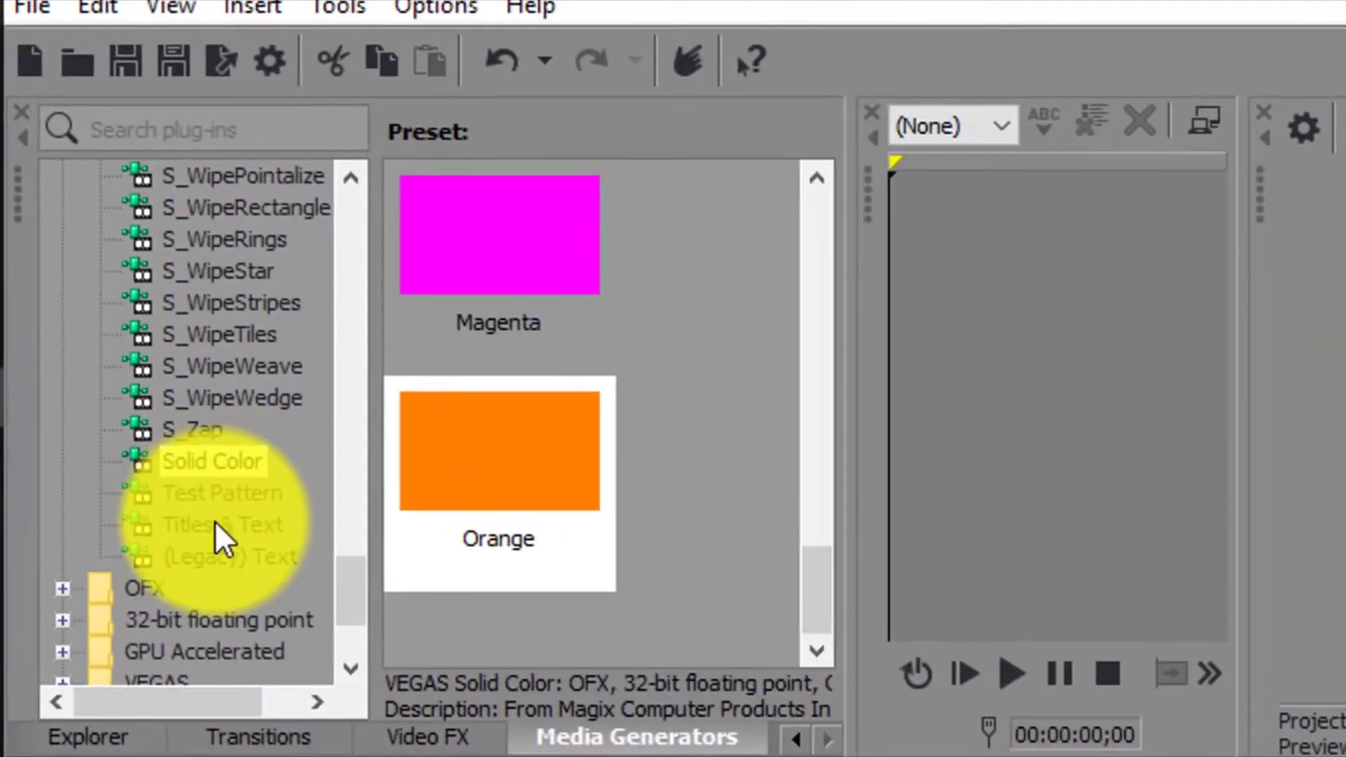
left_click(208, 505)
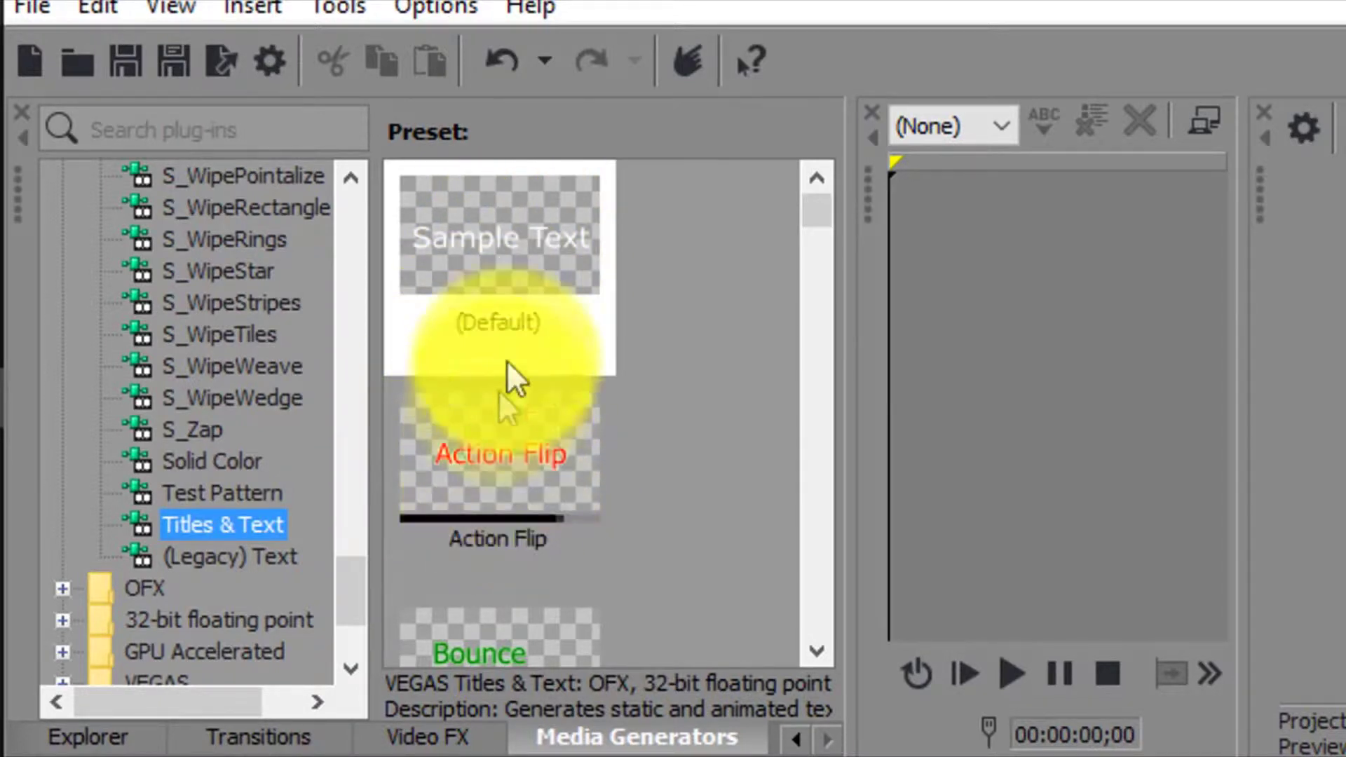
- Browse the Titles & Text presets and drag Action Flip onto a new timeline track
scroll(550, 452, "down", 1)
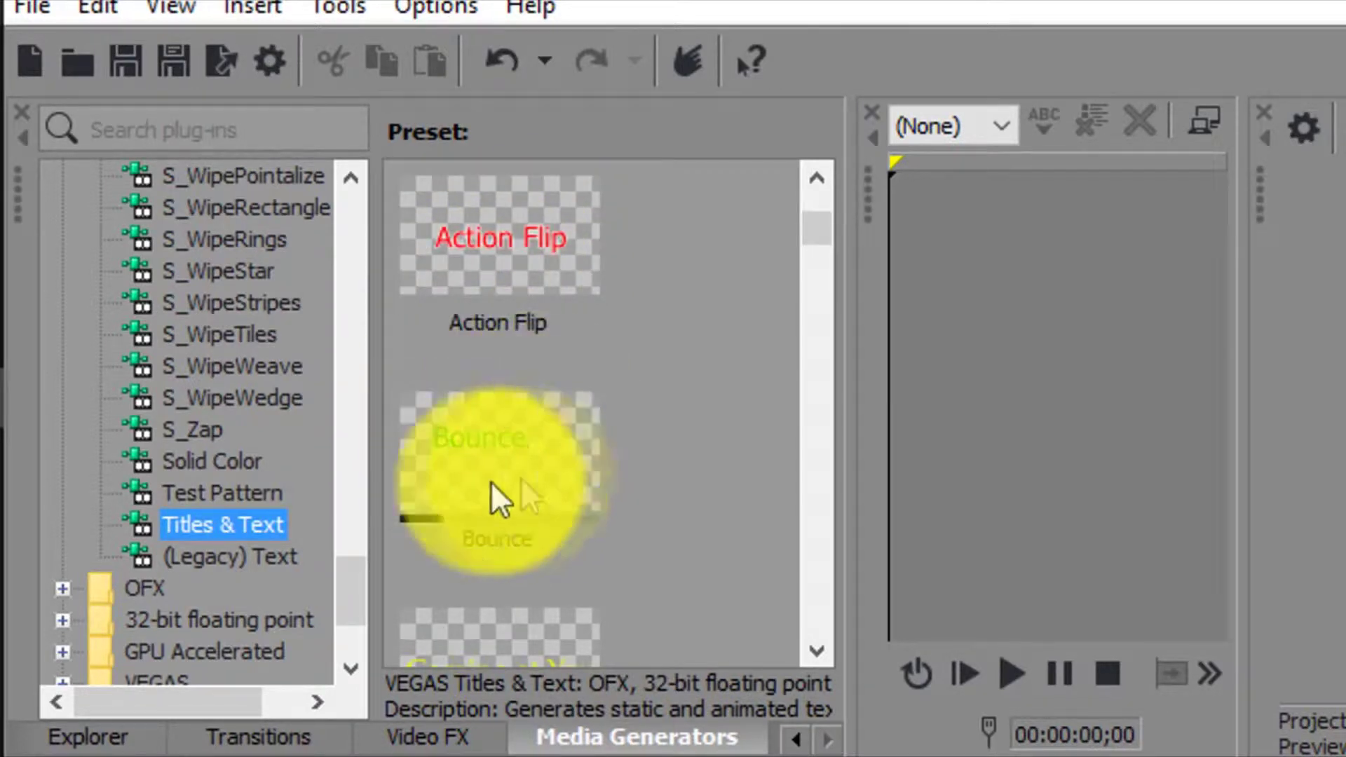
scroll(513, 481, "down", 1)
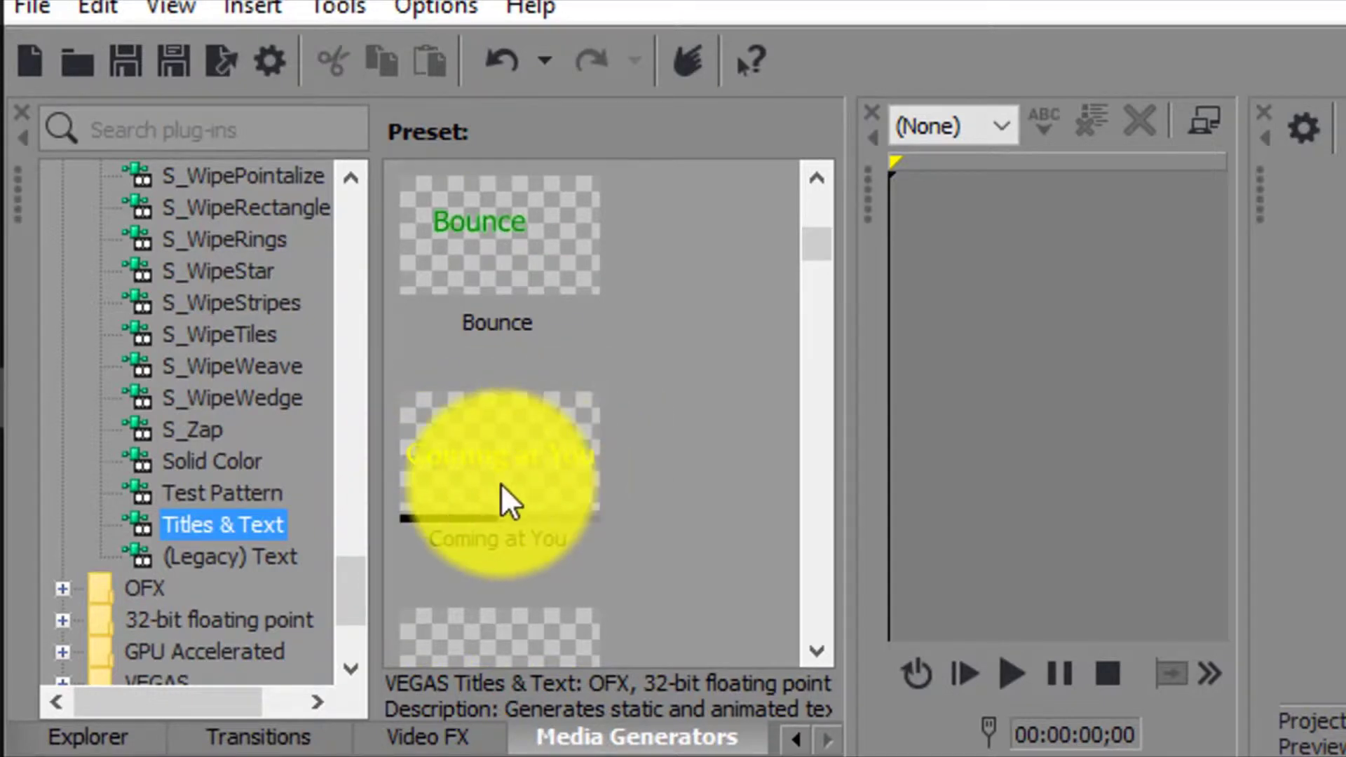
scroll(501, 491, "down", 1)
scroll(491, 477, "down", 1)
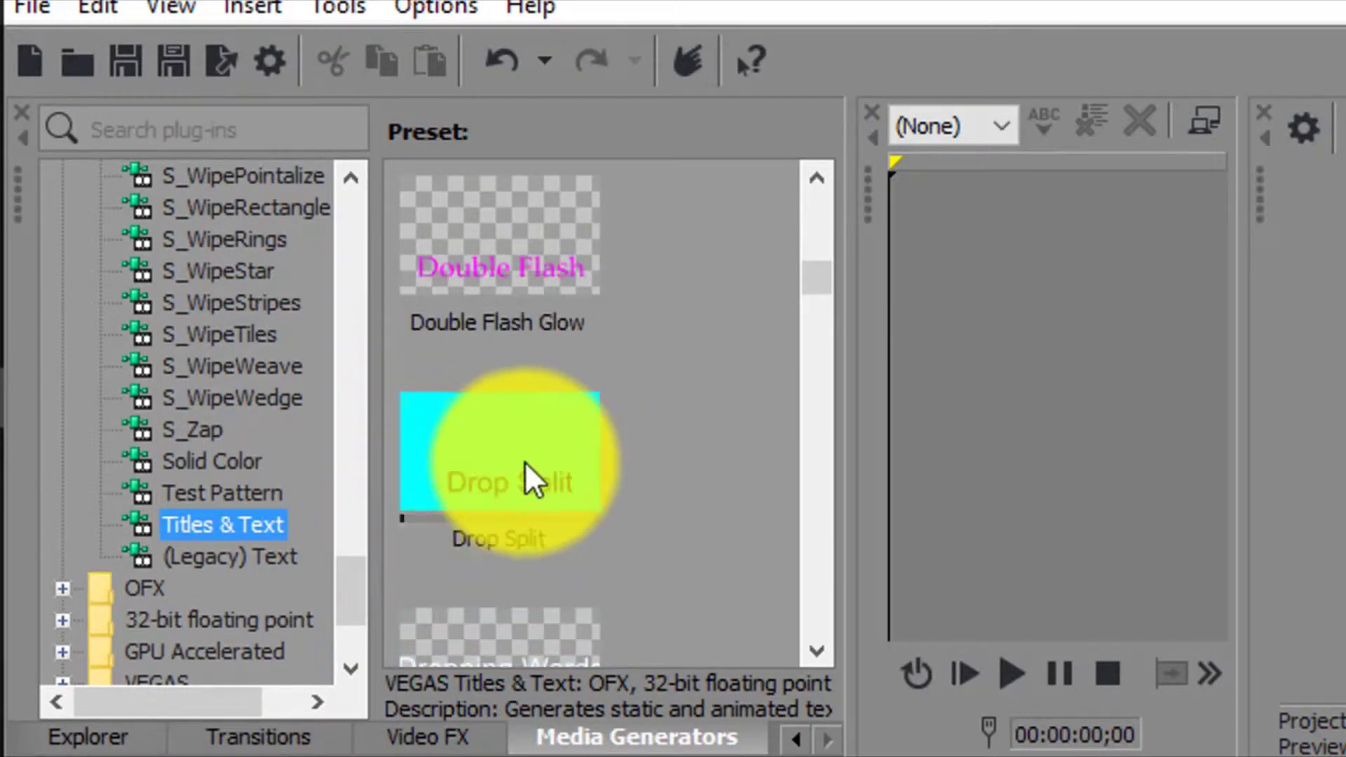
scroll(524, 476, "down", 1)
scroll(505, 485, "down", 1)
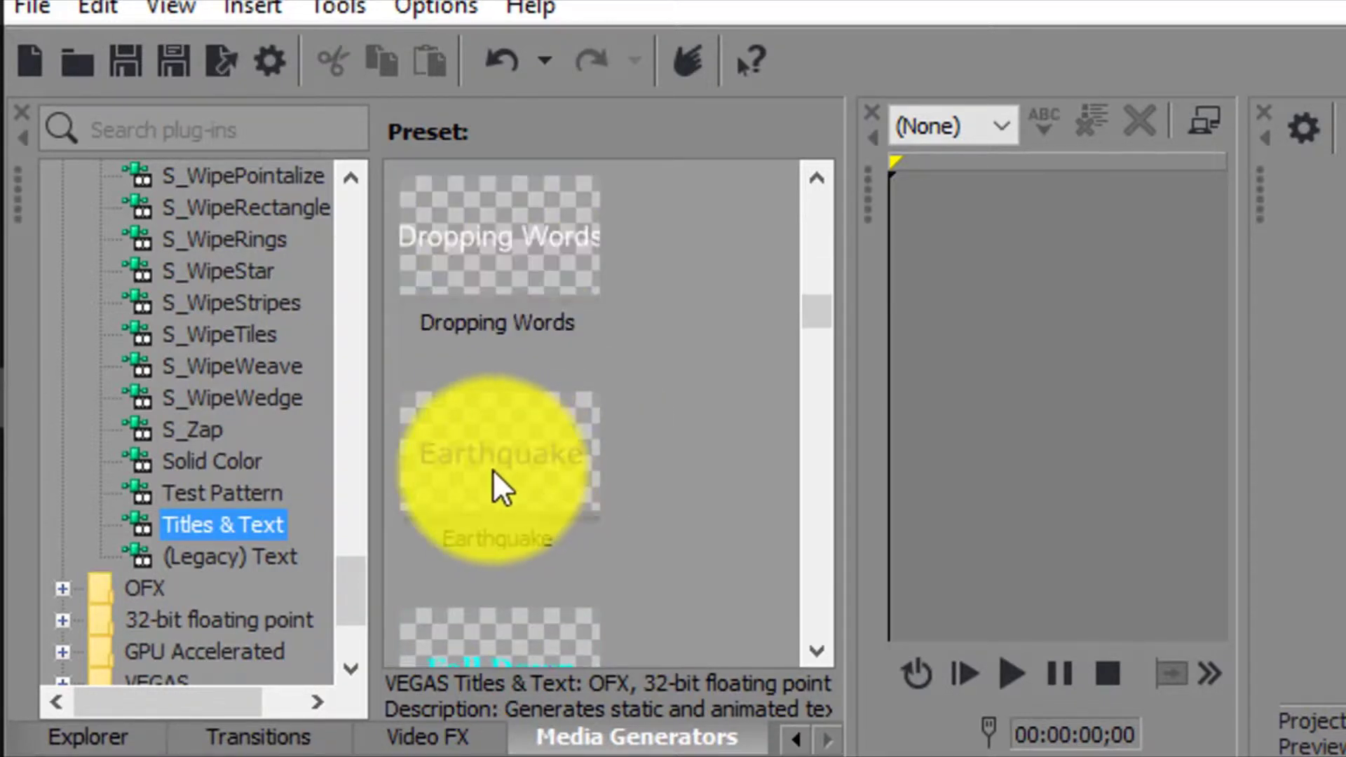
scroll(508, 490, "down", 1)
scroll(532, 494, "down", 1)
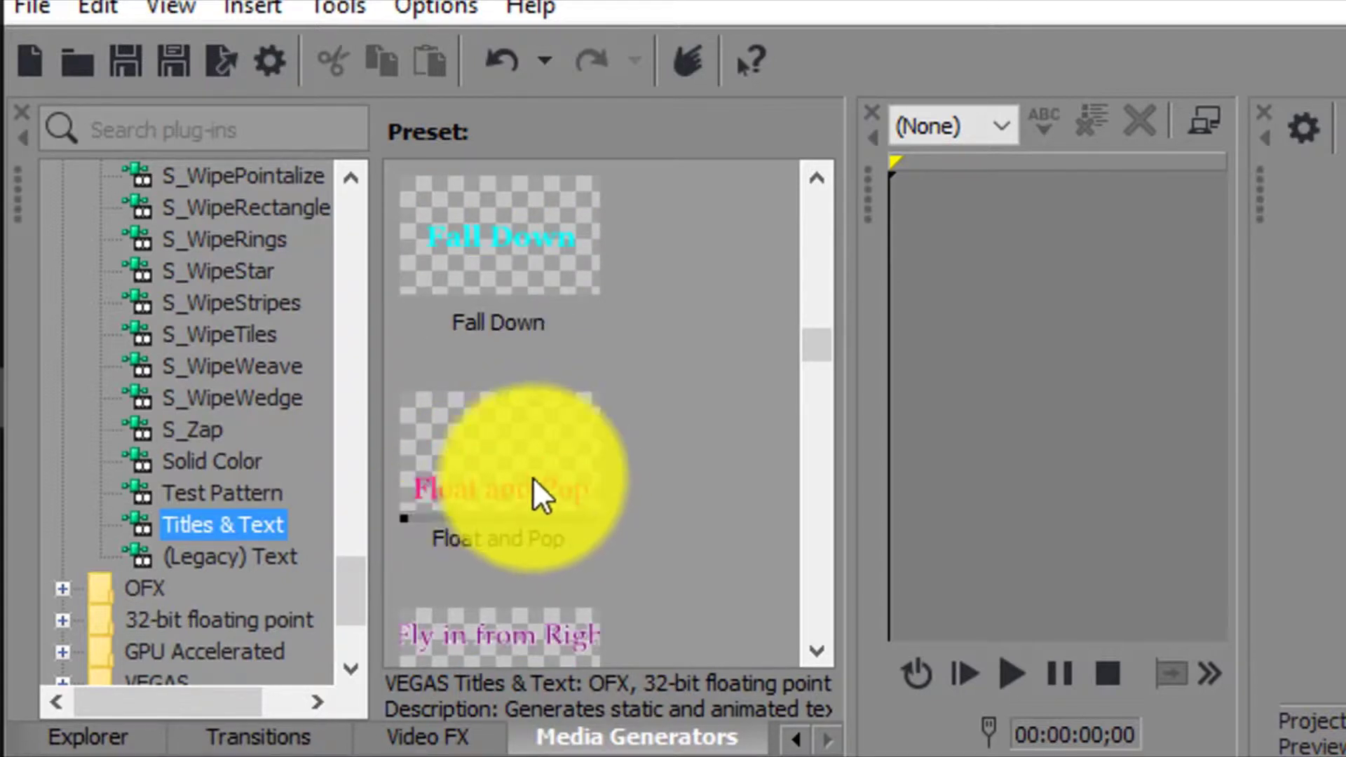
scroll(546, 489, "down", 1)
scroll(510, 503, "down", 1)
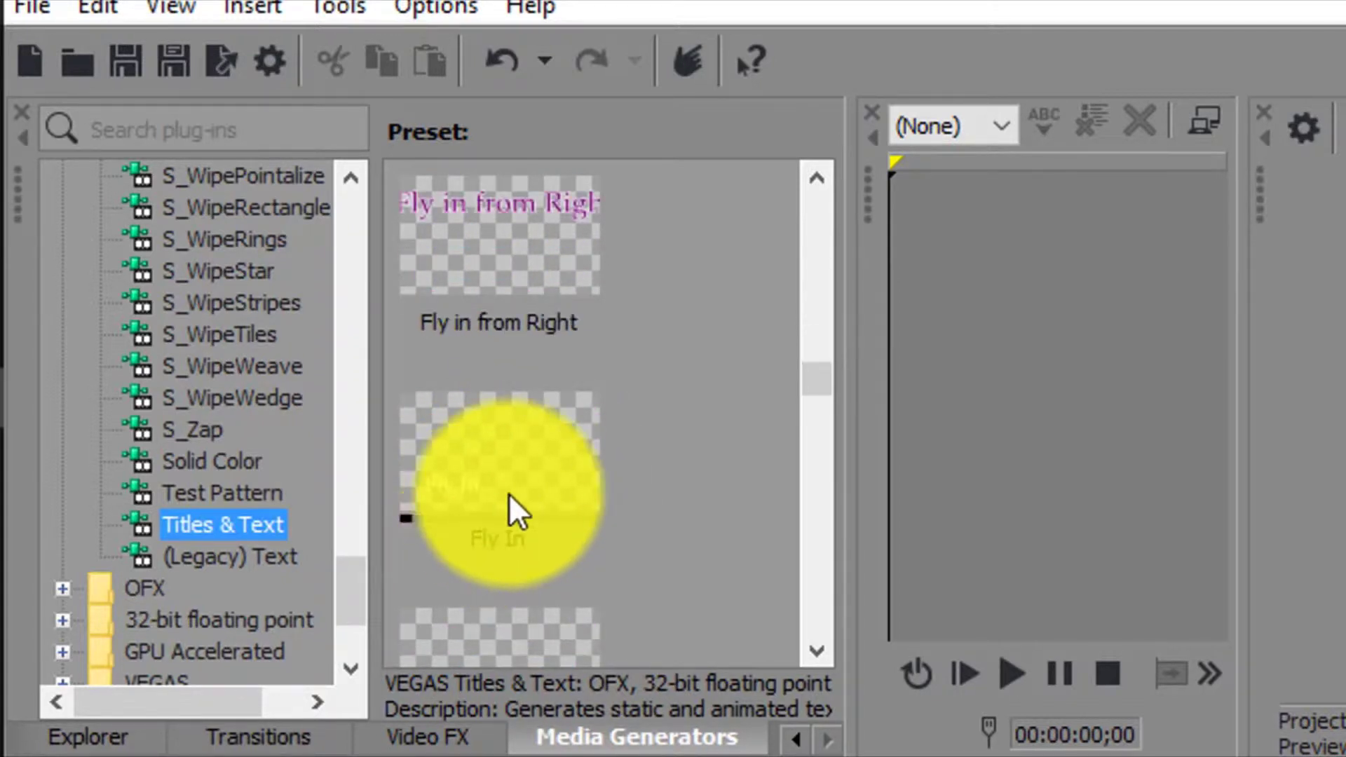
scroll(512, 518, "down", 1)
scroll(518, 515, "down", 1)
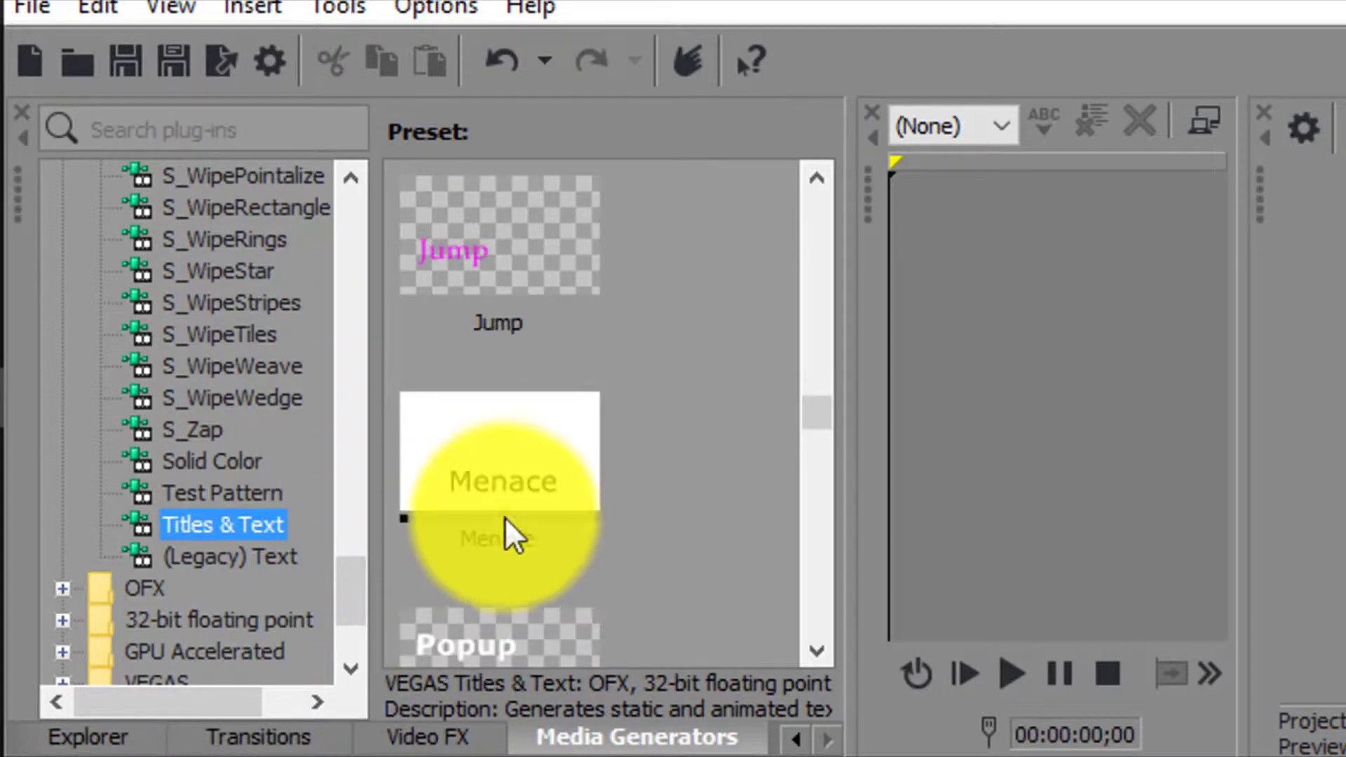
scroll(508, 530, "down", 1)
scroll(523, 518, "down", 1)
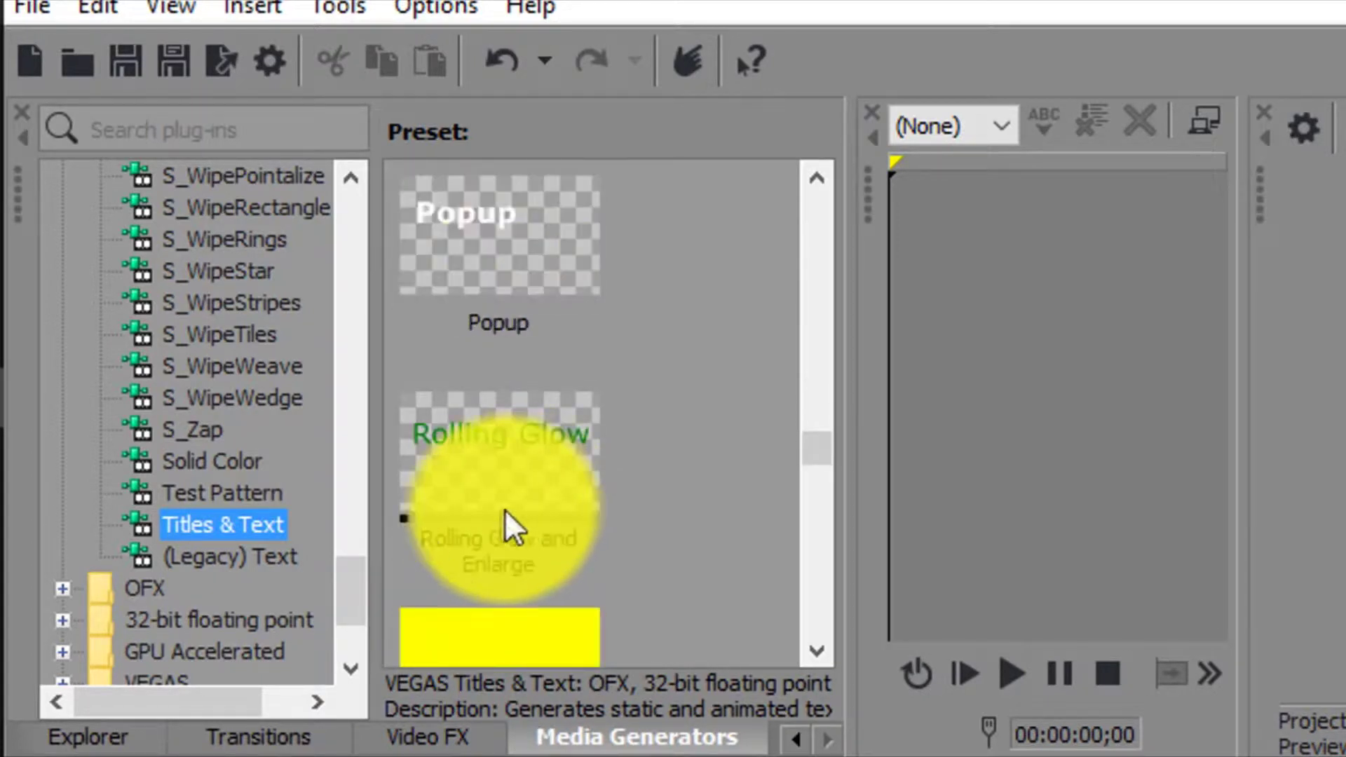
scroll(526, 522, "down", 1)
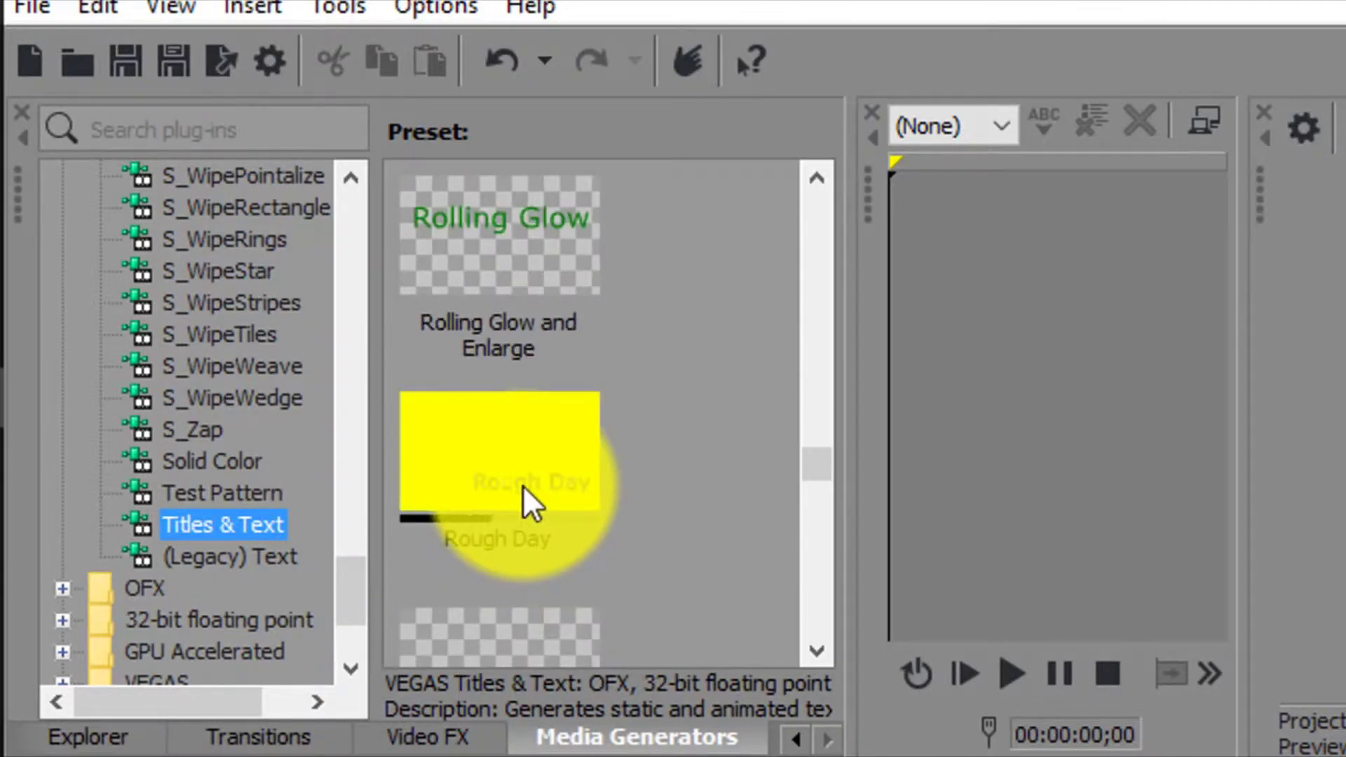
scroll(529, 505, "down", 1)
scroll(523, 494, "down", 2)
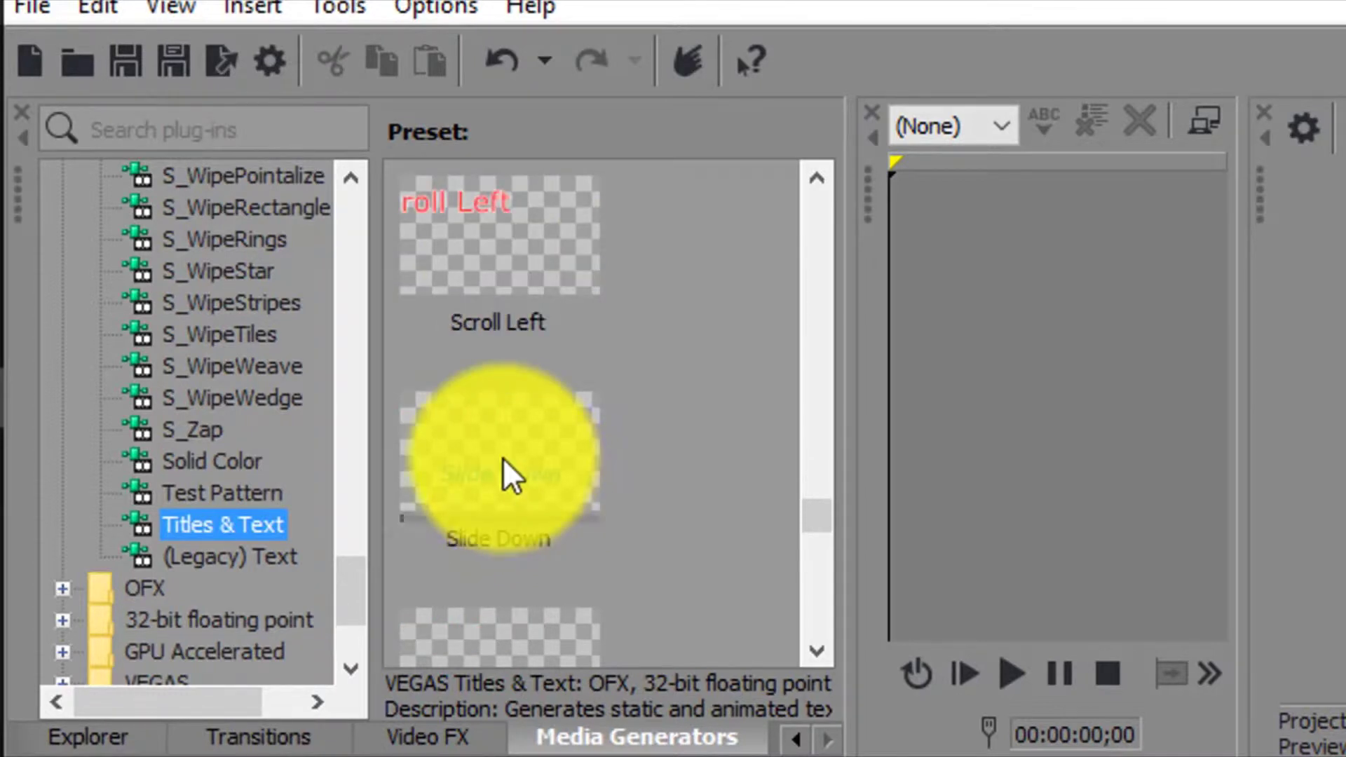
scroll(503, 451, "down", 4)
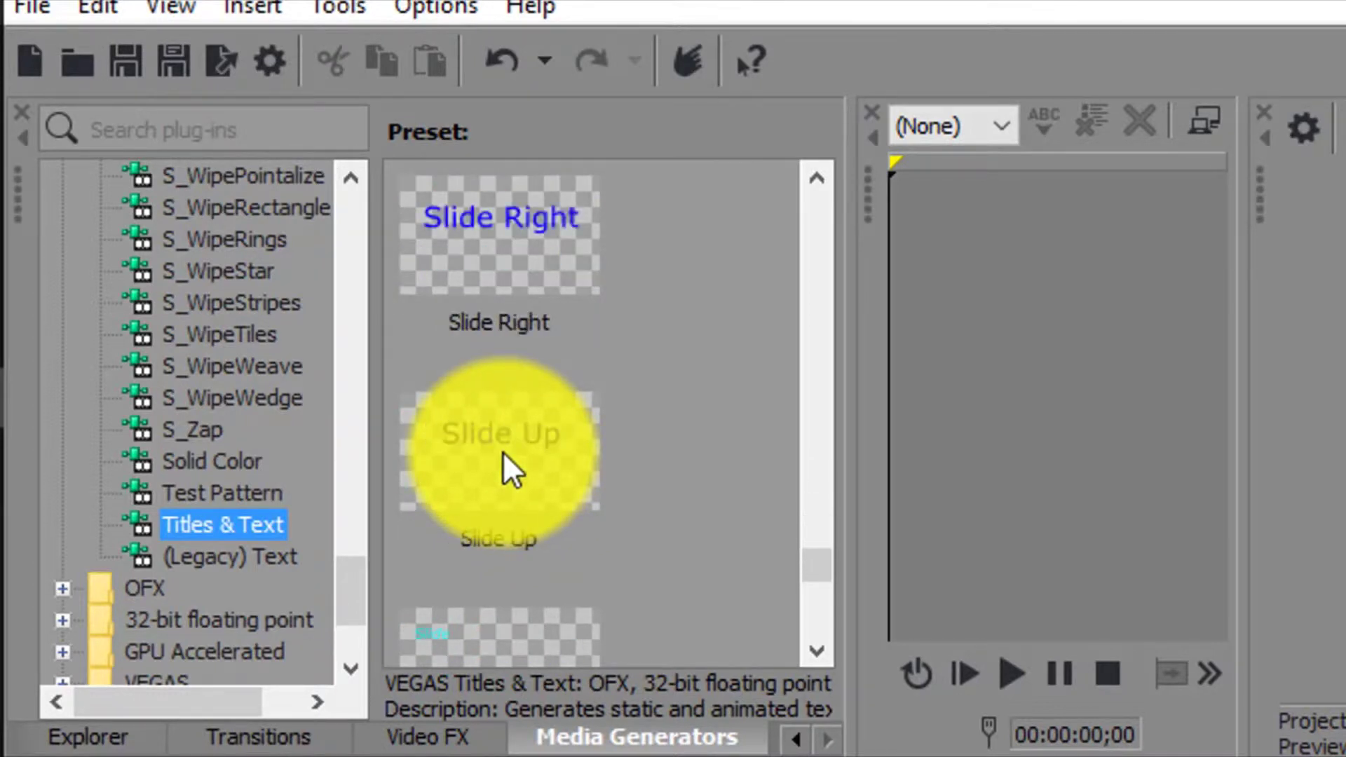
scroll(535, 465, "up", 9)
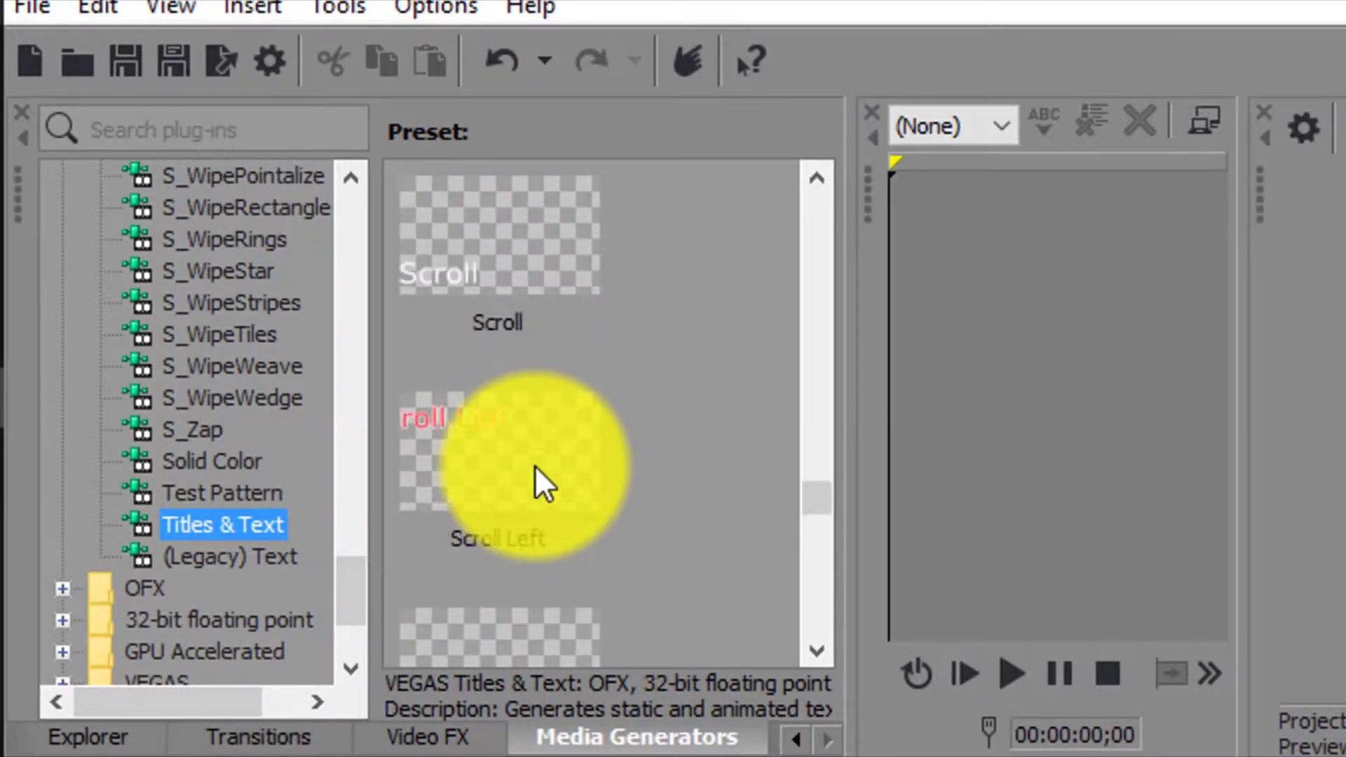
scroll(536, 467, "up", 8)
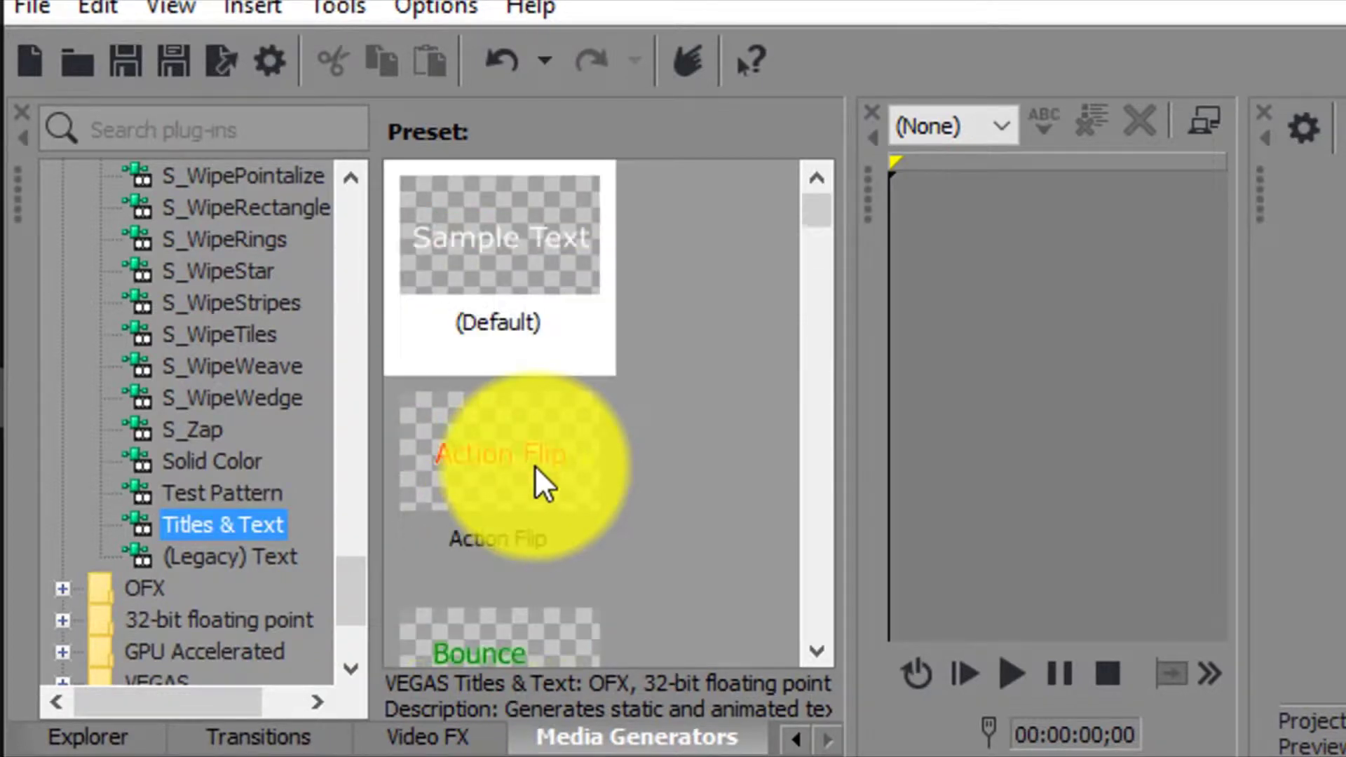
left_click_drag(490, 484, 107, 647)
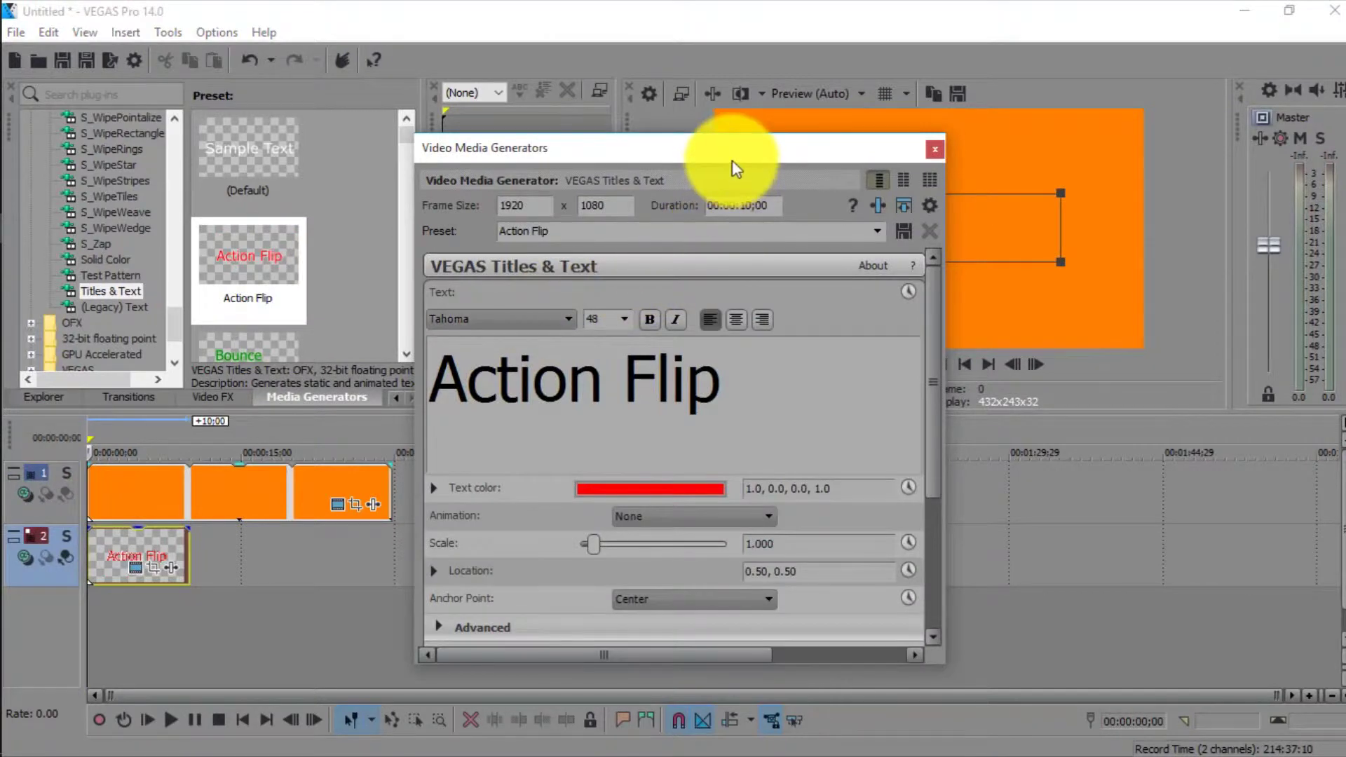
- Close the Action Flip settings window and preview the red Action Flip text over orange
left_click_drag(721, 168, 693, 183)
left_click(135, 433)
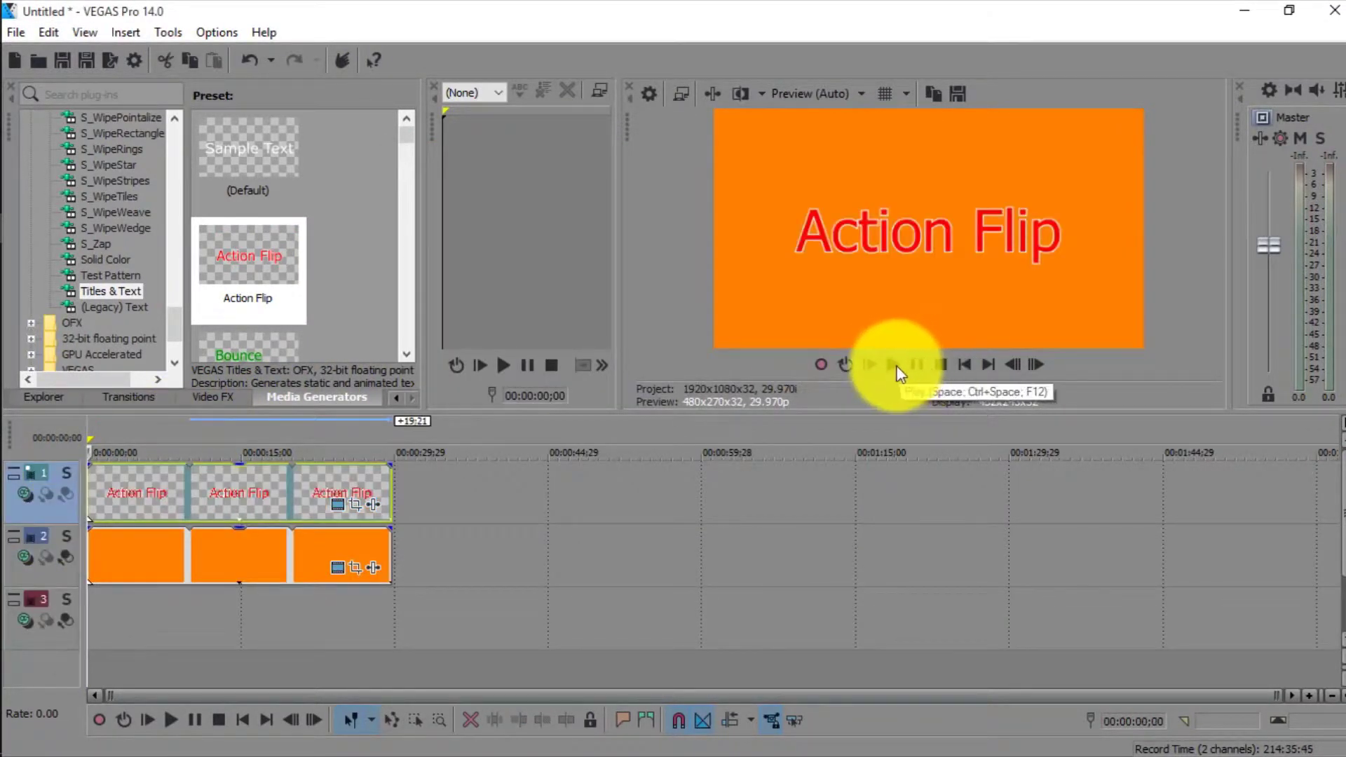
left_click(892, 366)
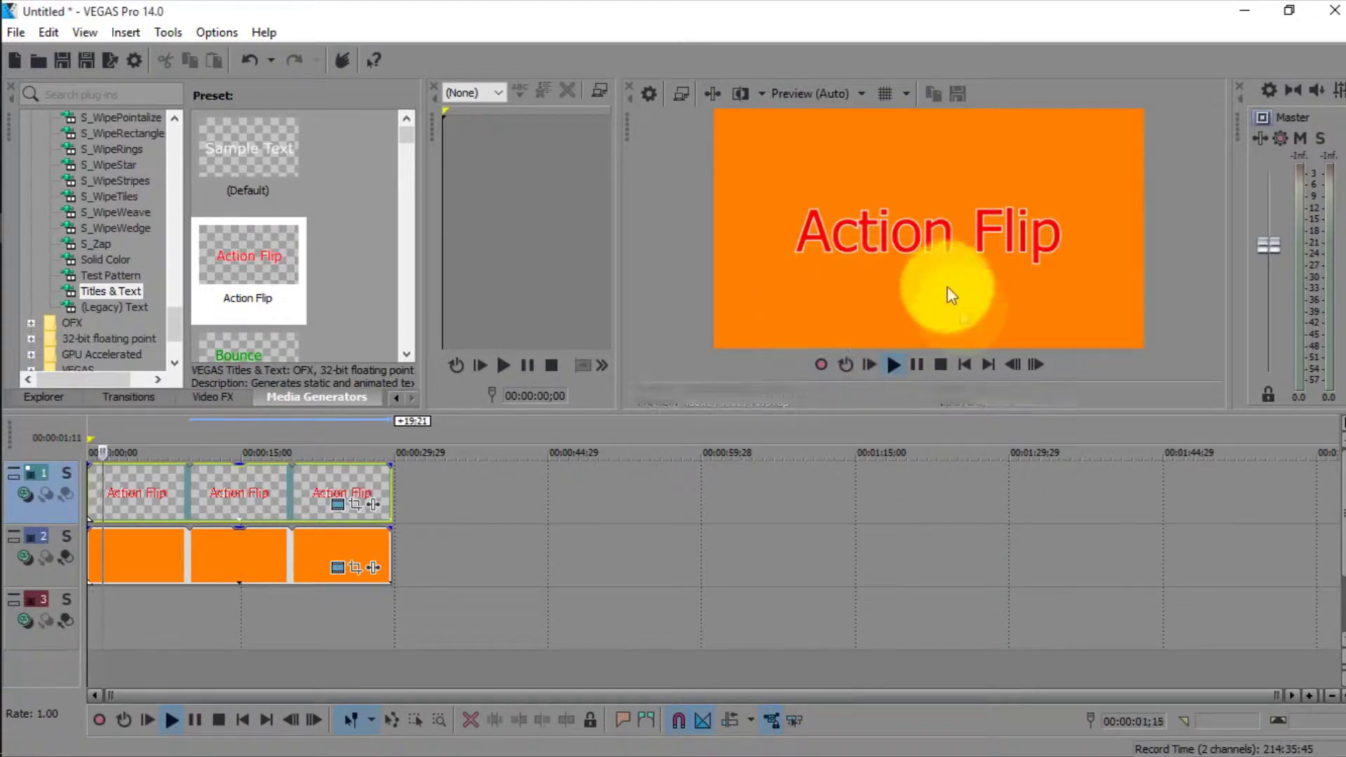
left_click(915, 366)
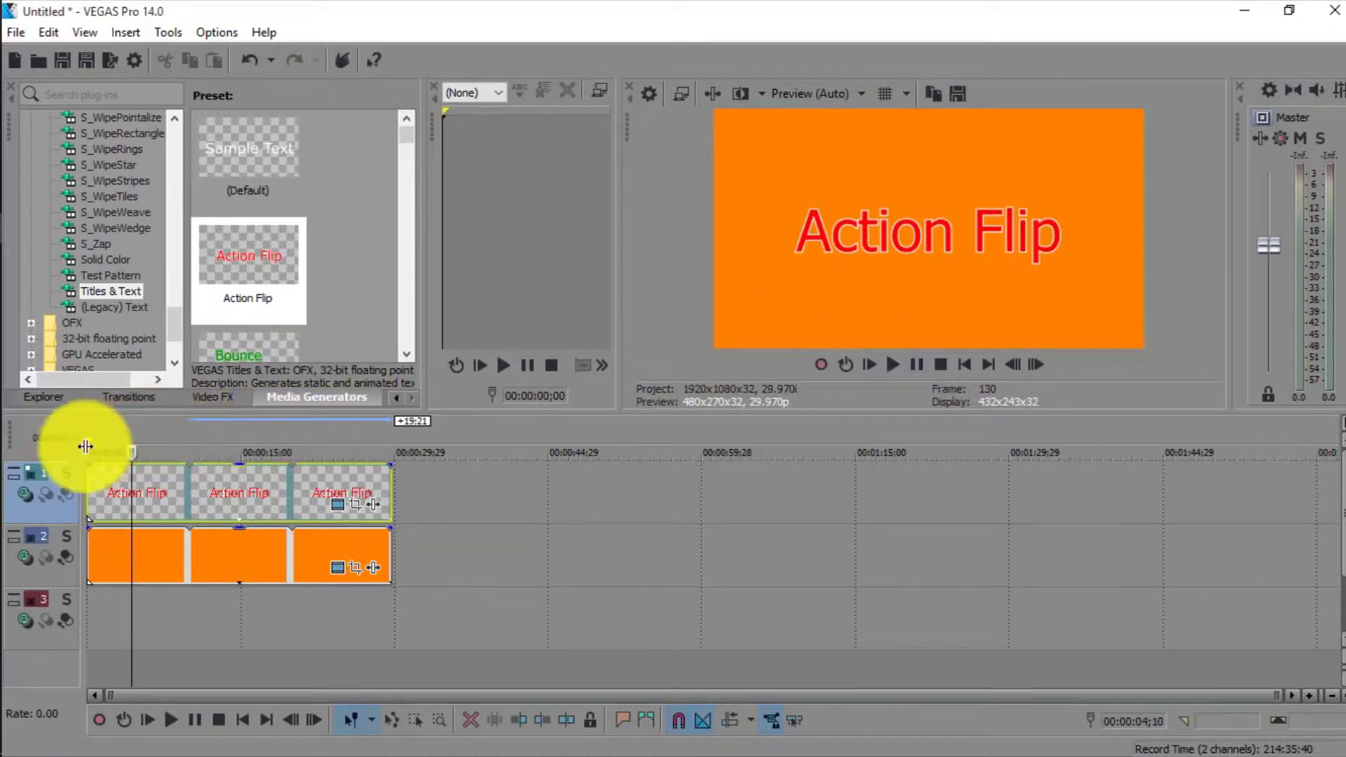
left_click(219, 481)
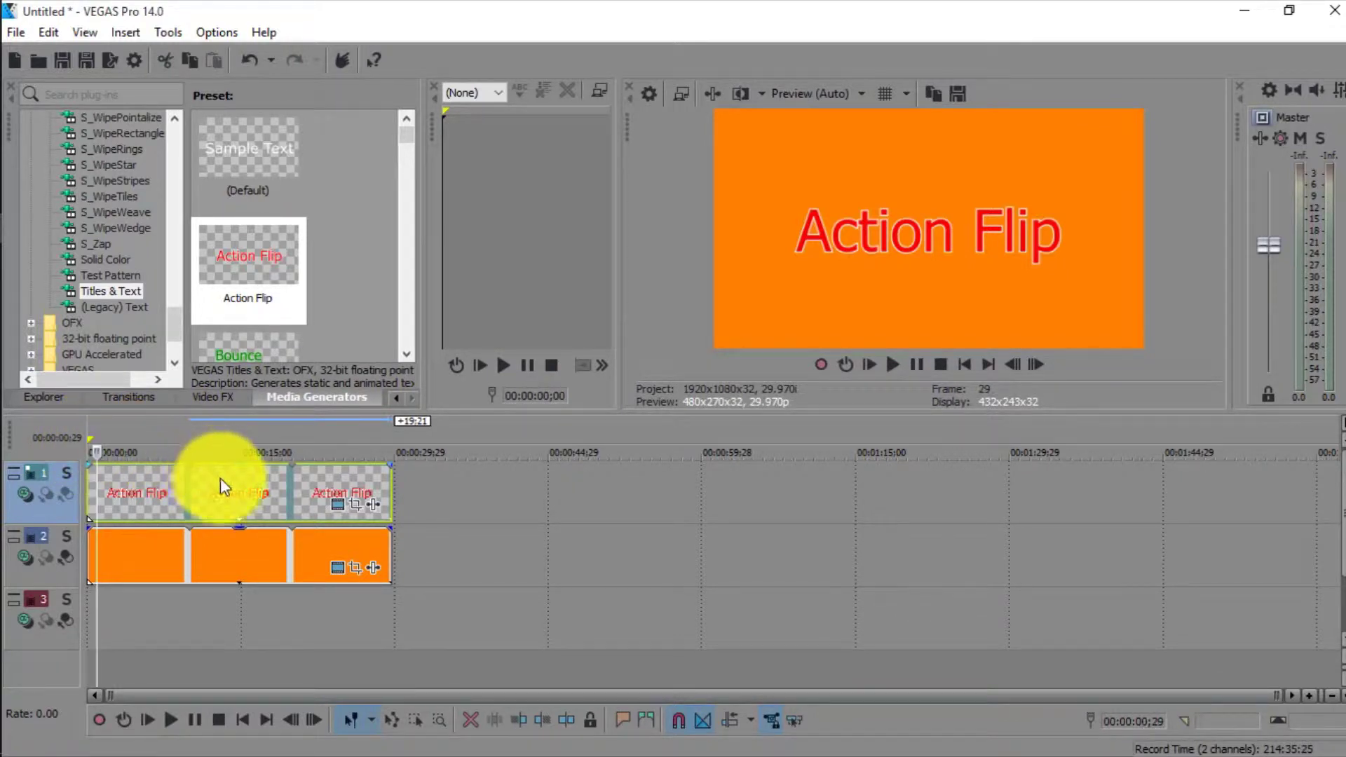
- Replace the Action Flip title clips on track 1 with the Bounce title preset
right_click(220, 478)
left_click(316, 376)
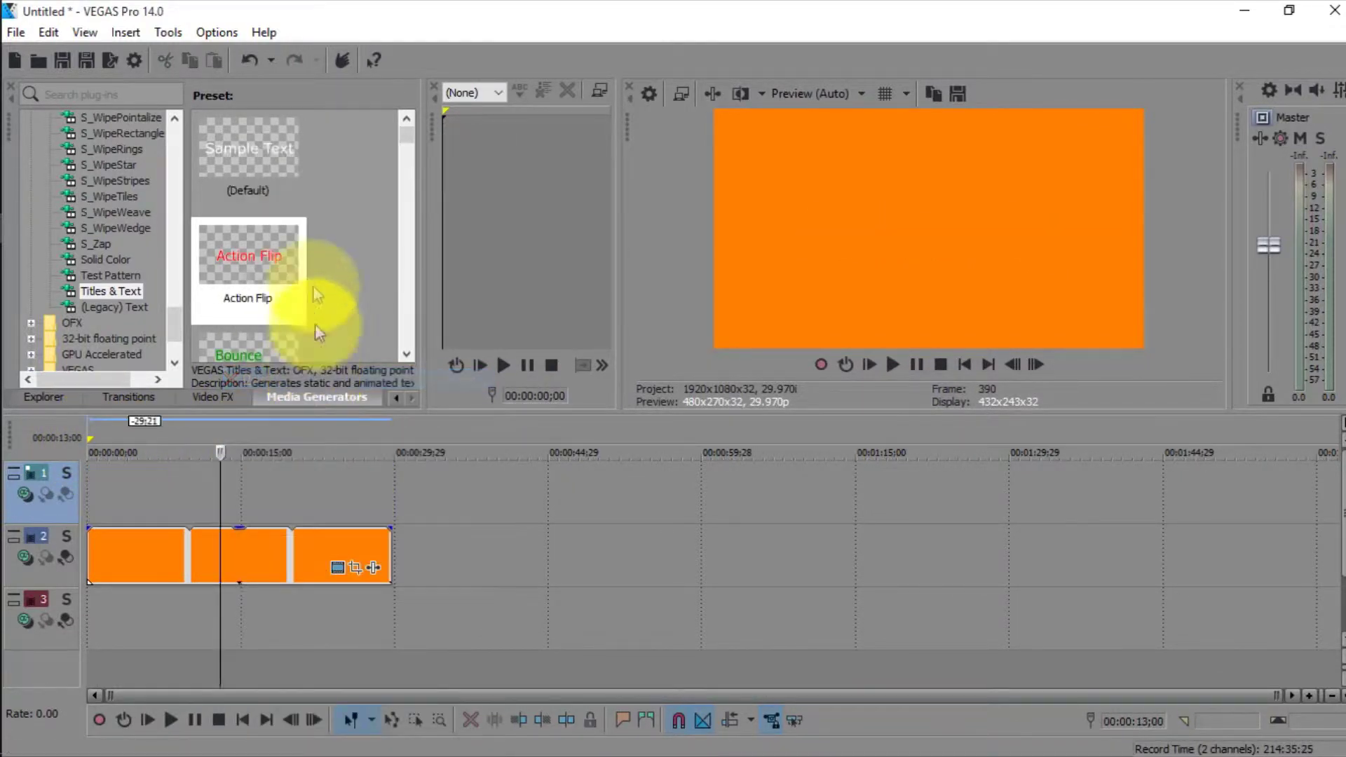
scroll(303, 254, "down", 1)
left_click_drag(256, 256, 133, 482)
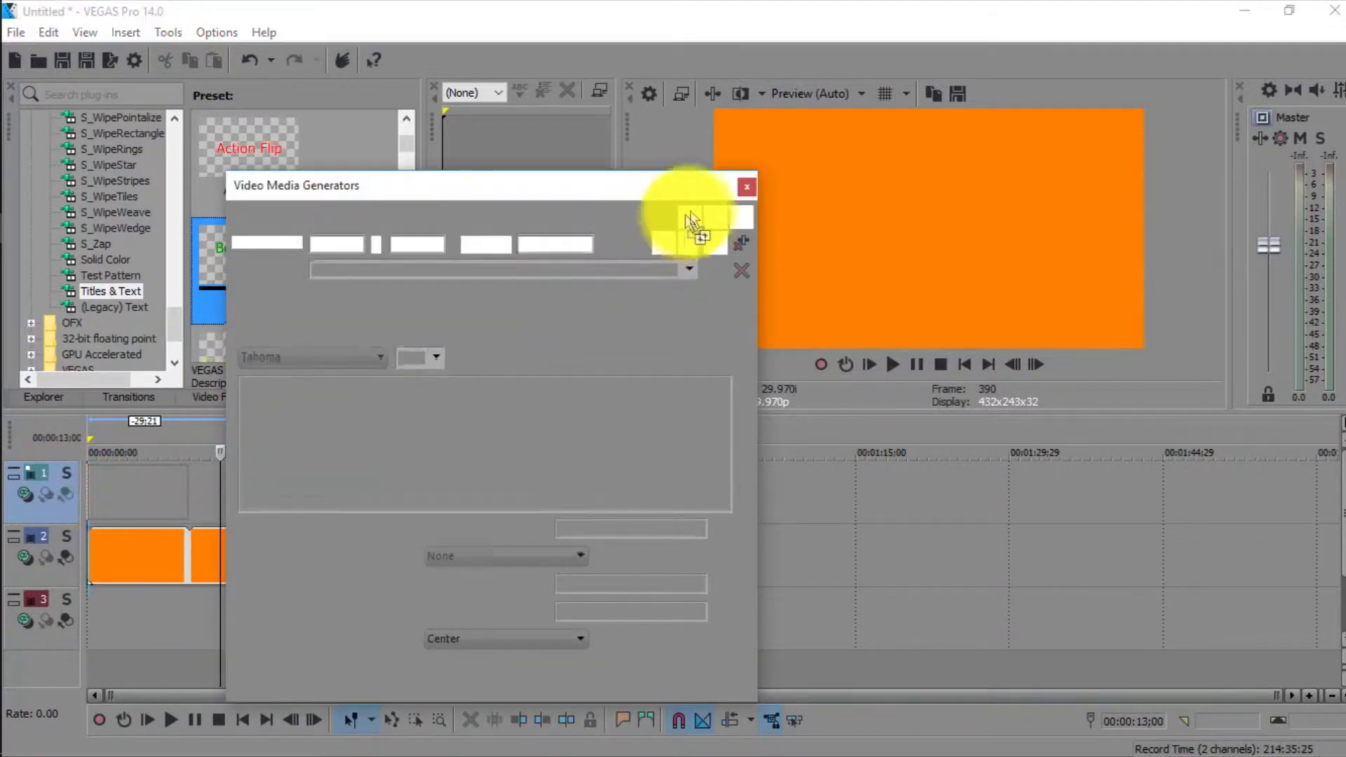
left_click(745, 184)
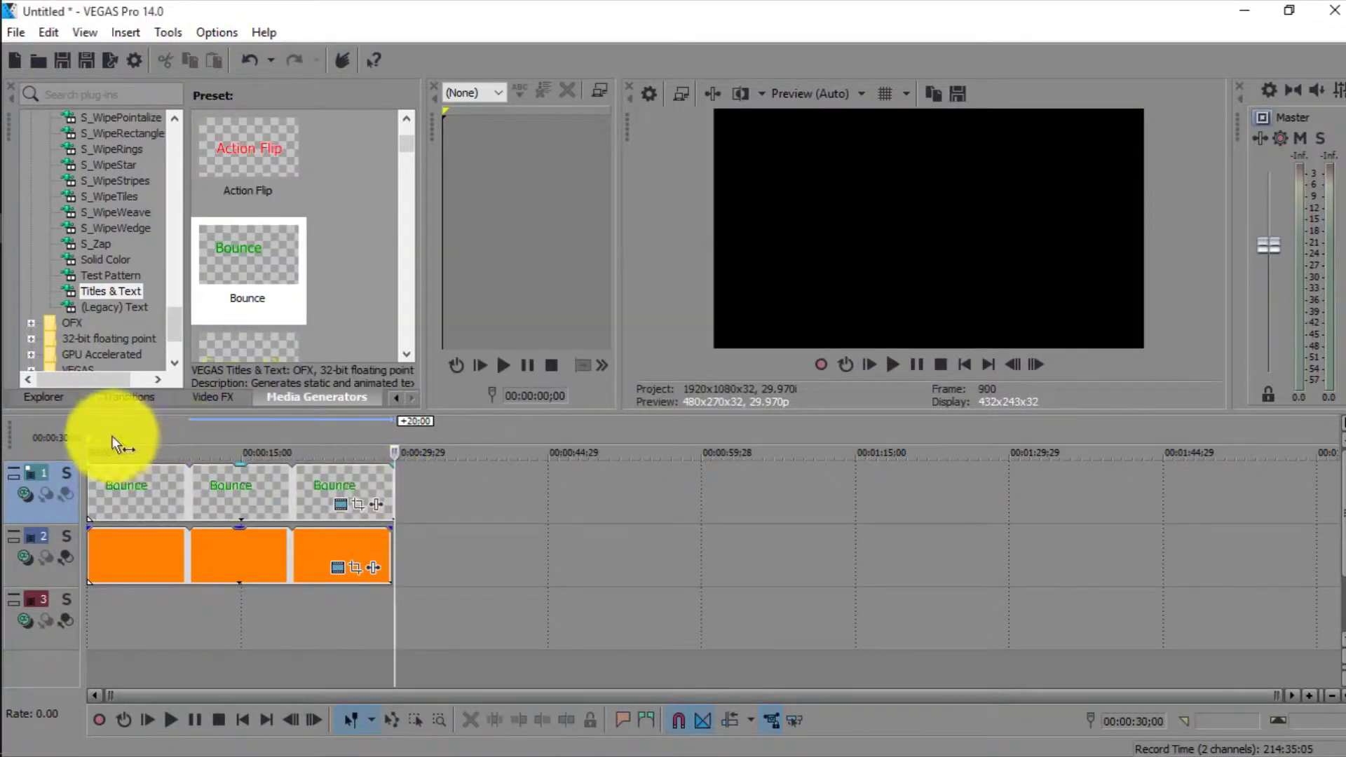
- Play the green Bounce animation from the timeline start, then pause
left_click(95, 426)
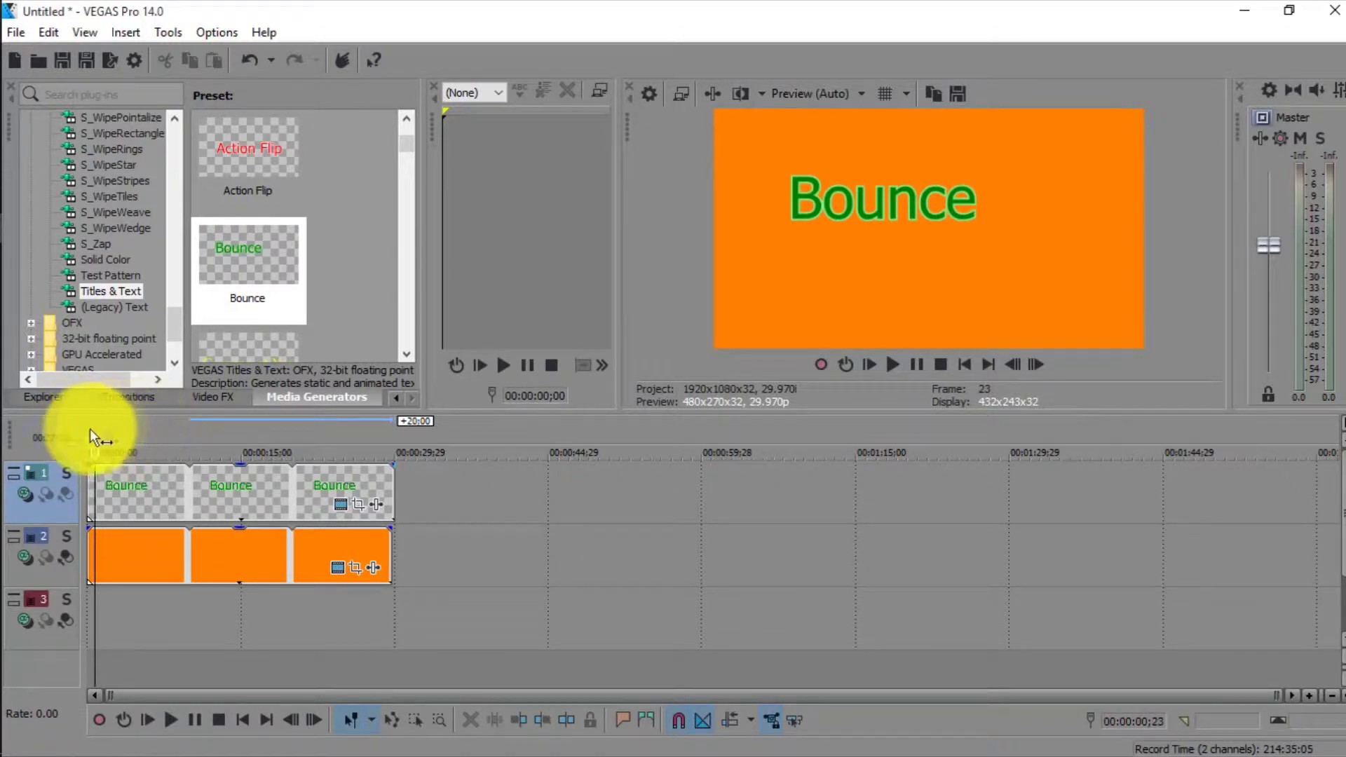
left_click(90, 426)
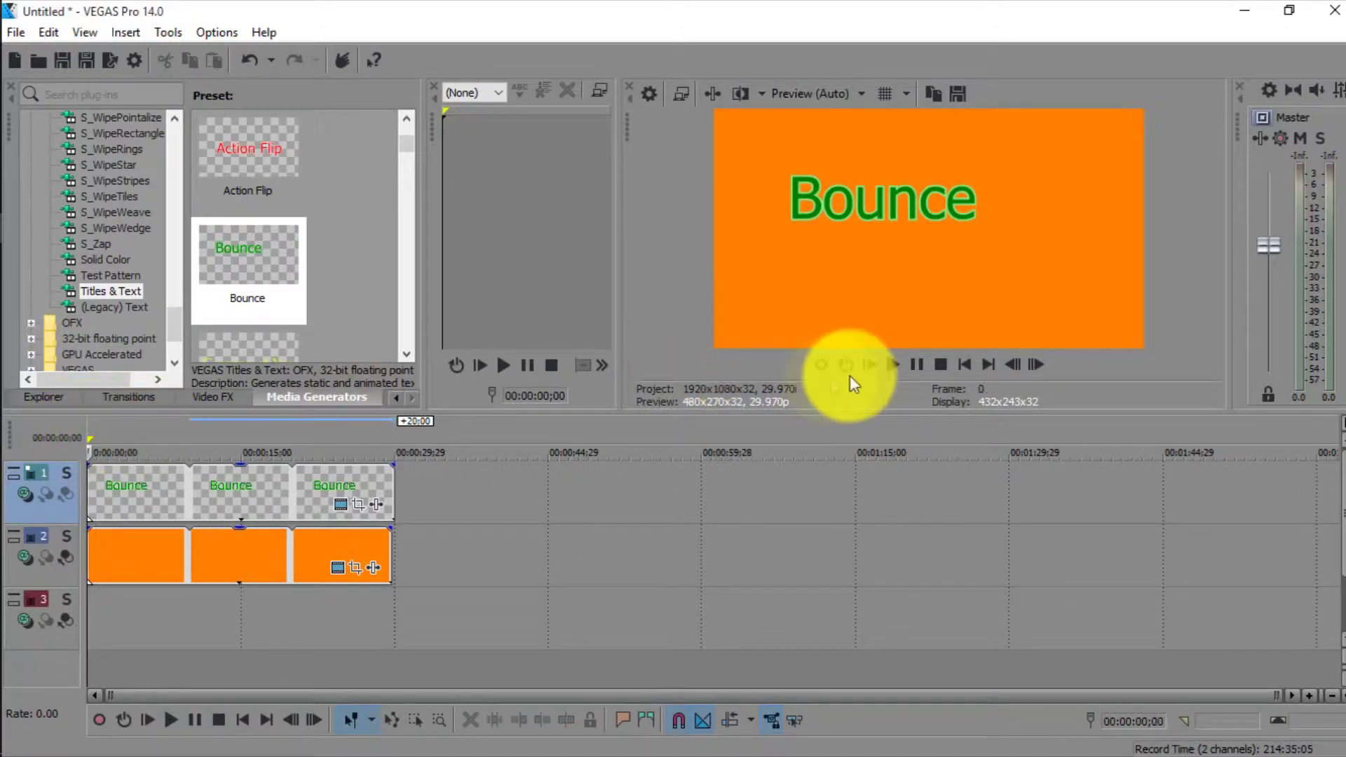
left_click(893, 363)
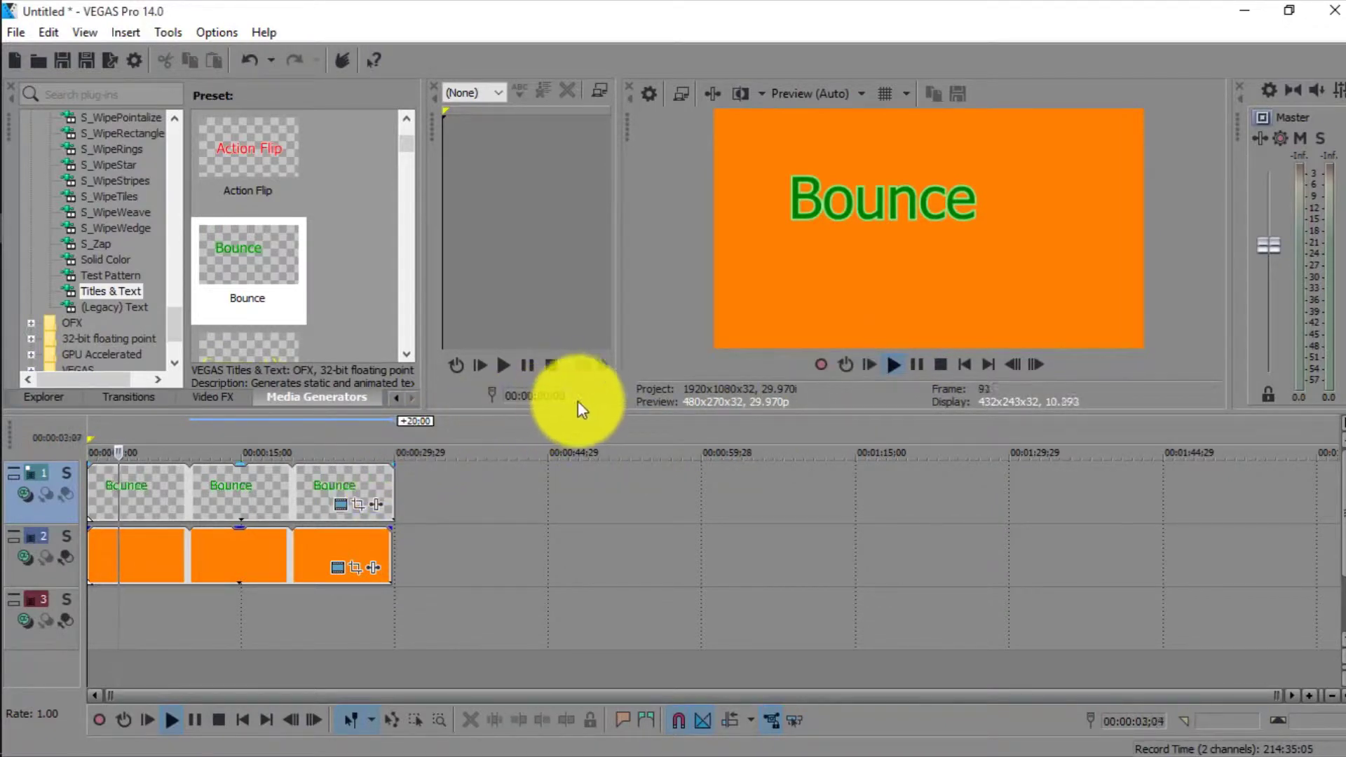
left_click(916, 366)
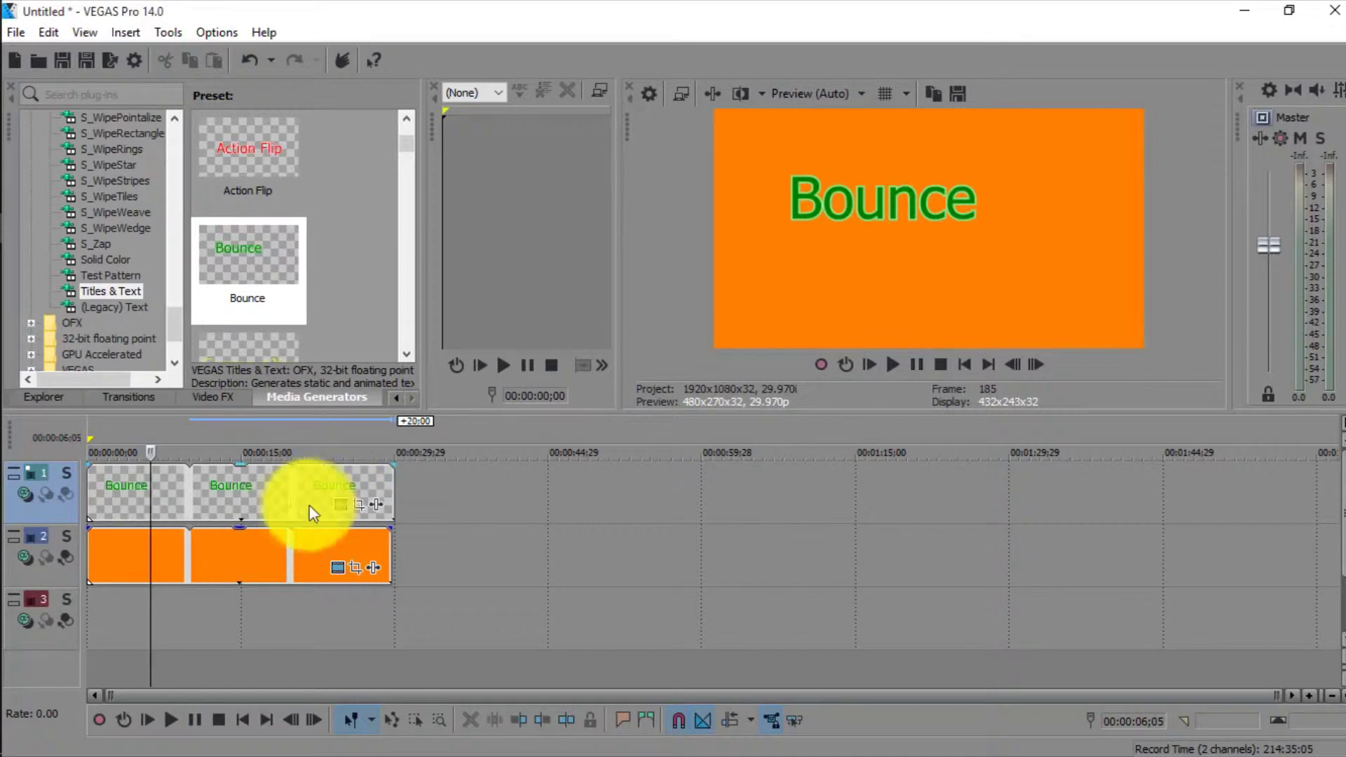
- Delete the three Bounce title events from track 1 and quit VEGAS Pro without saving
right_click(265, 502)
left_click(330, 382)
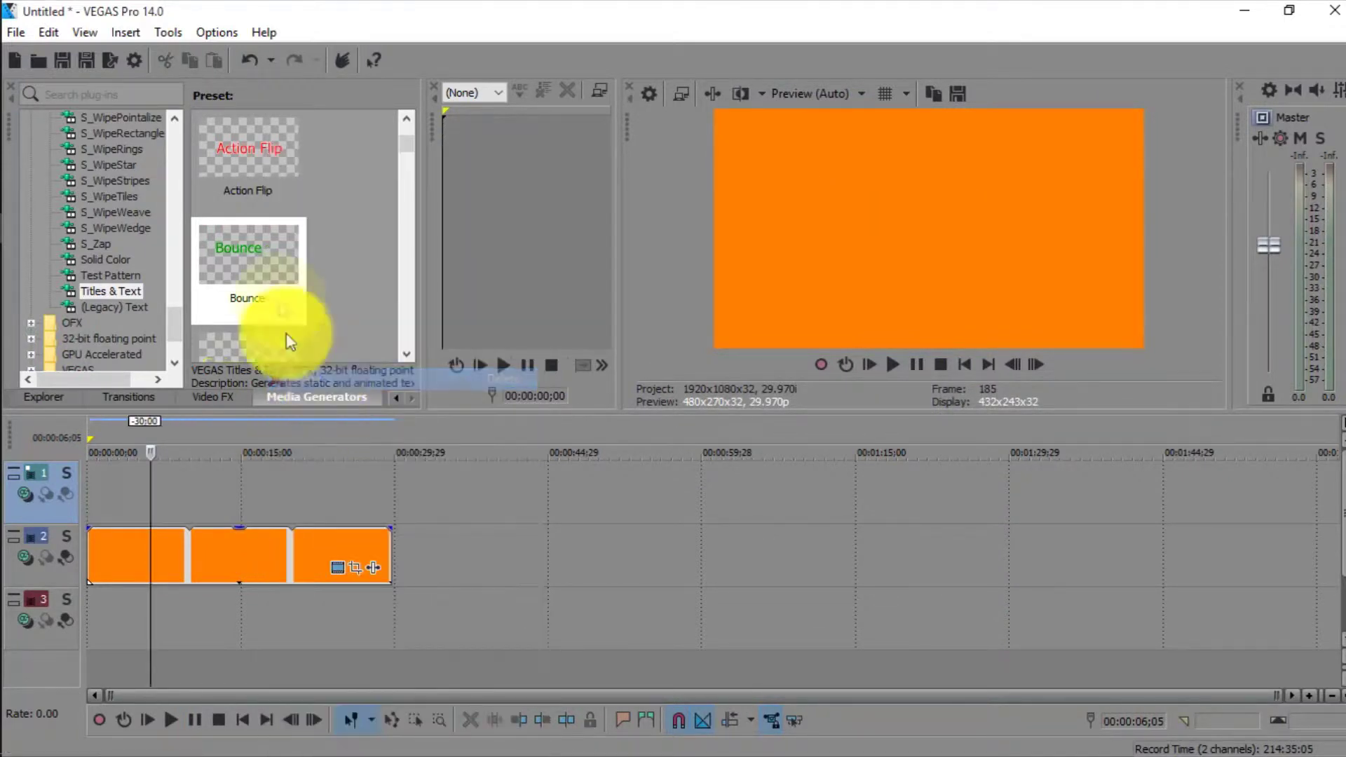
scroll(290, 342, "down", 5)
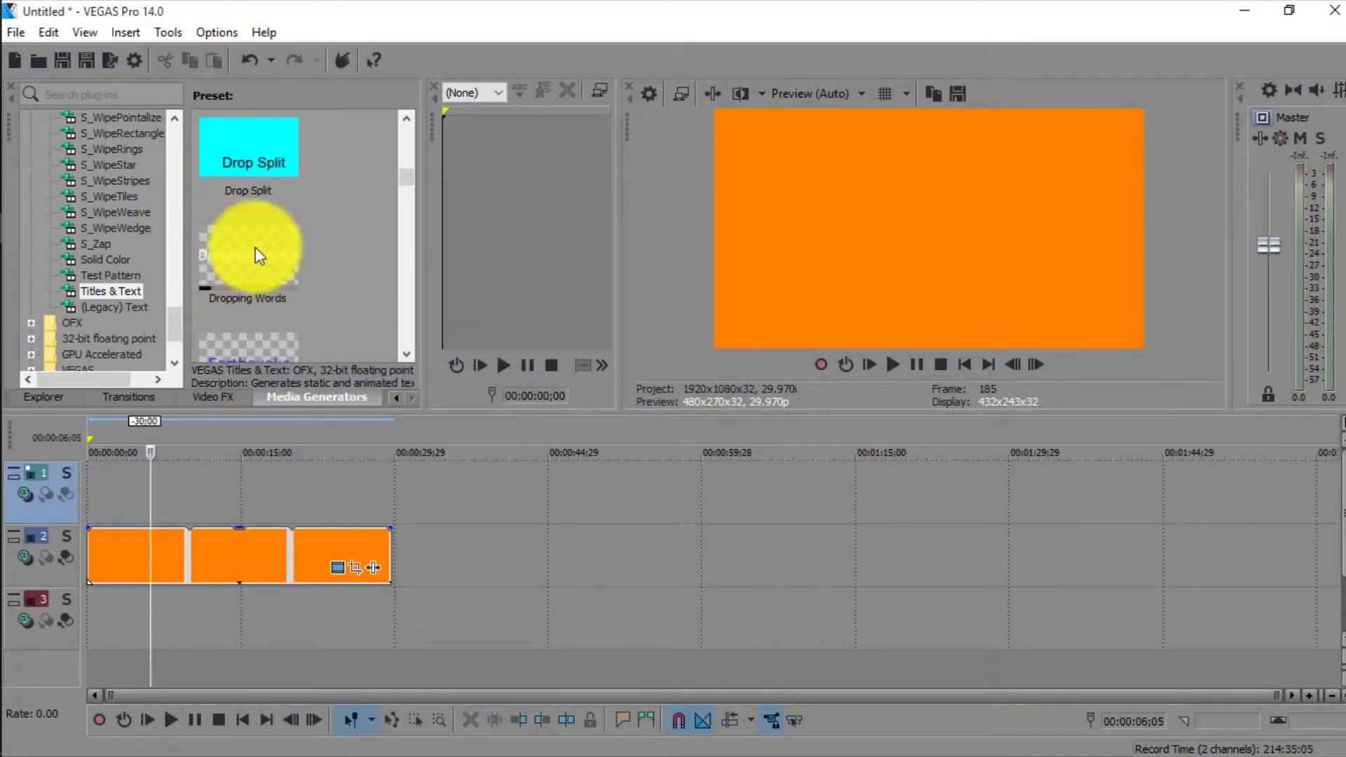
scroll(256, 256, "down", 4)
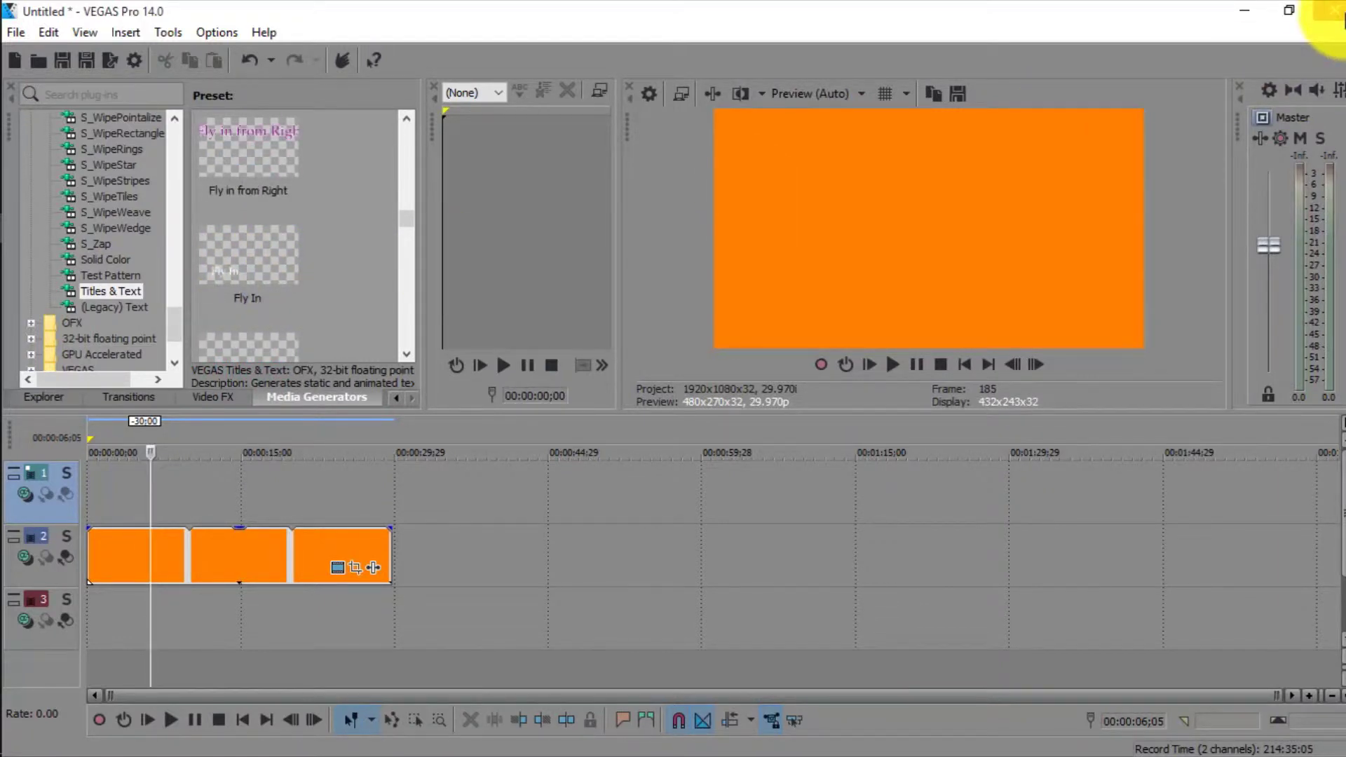
left_click(1334, 10)
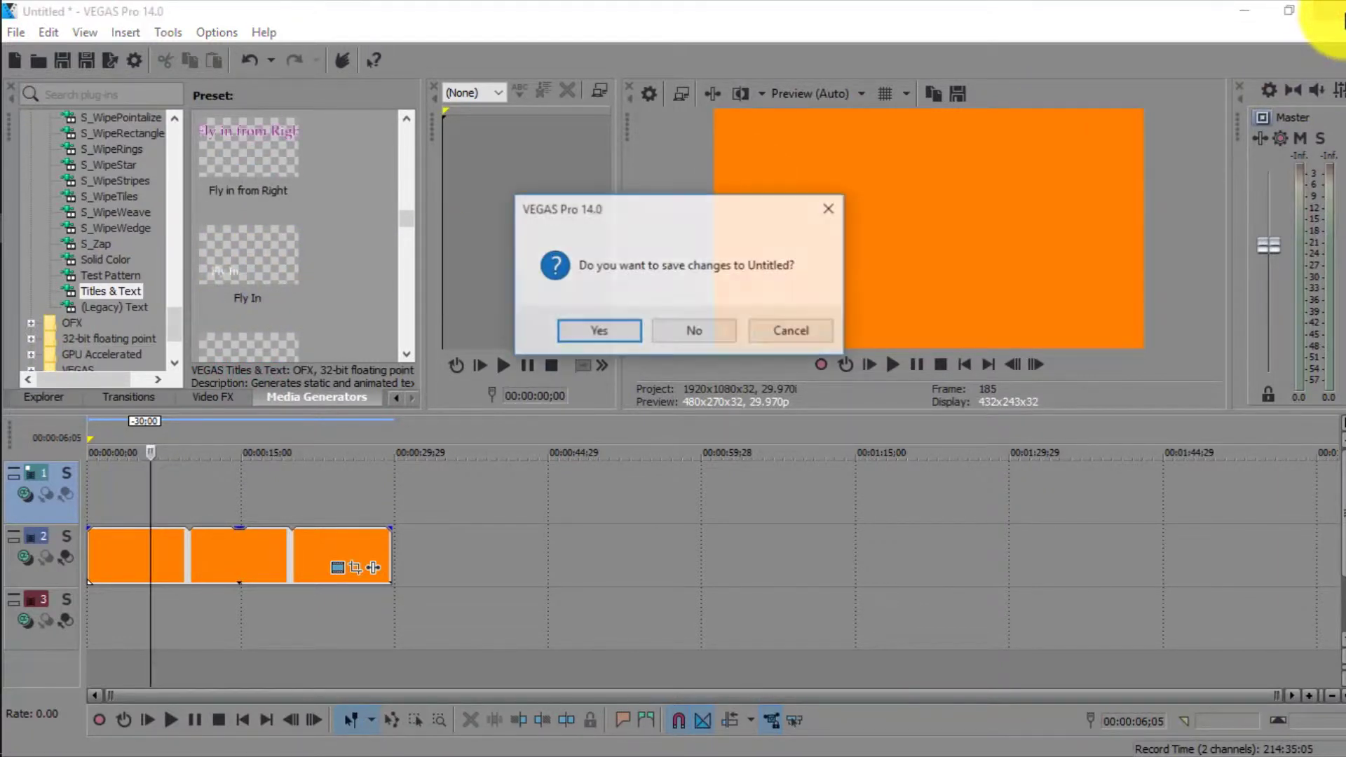
left_click(704, 331)
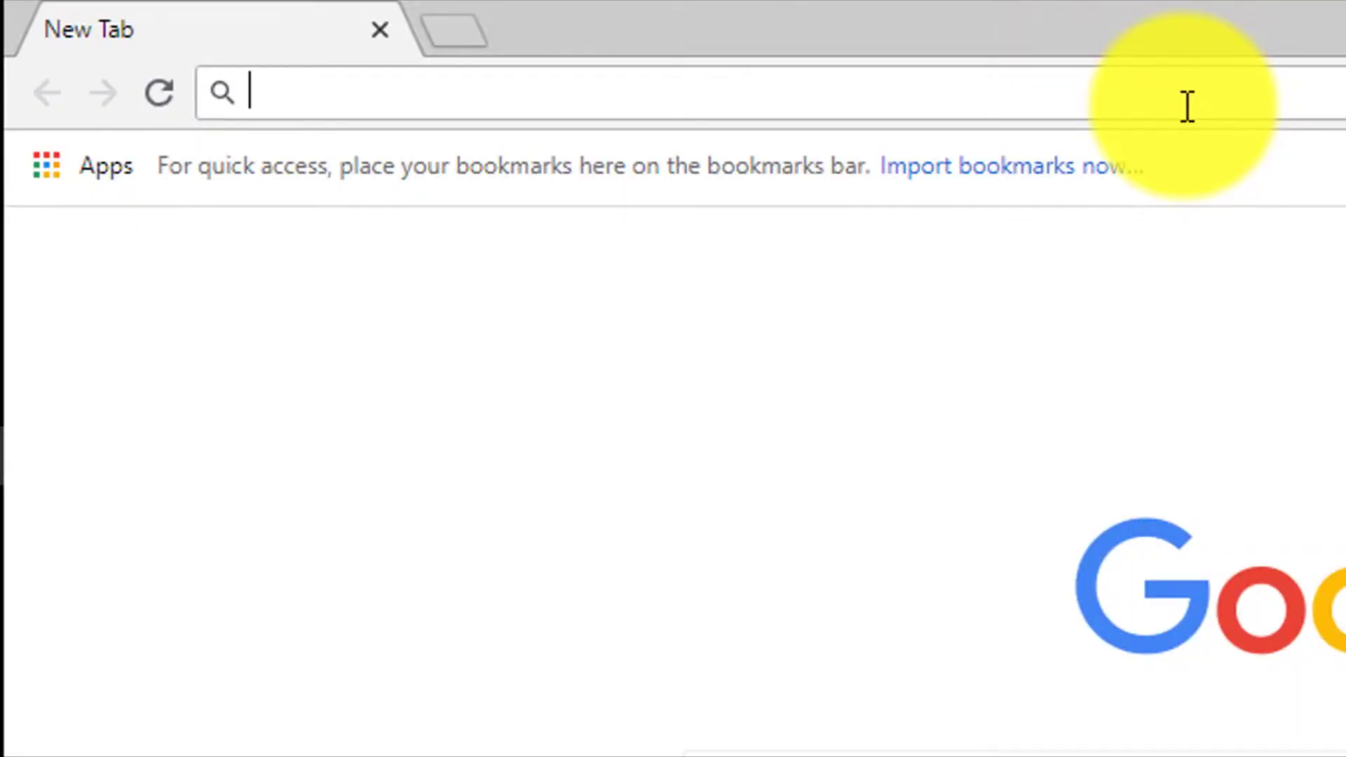
- Search Google for 'microsoft framework 4.6.2' and open the .NET Framework 4.6.2 offline installer page
type("micros")
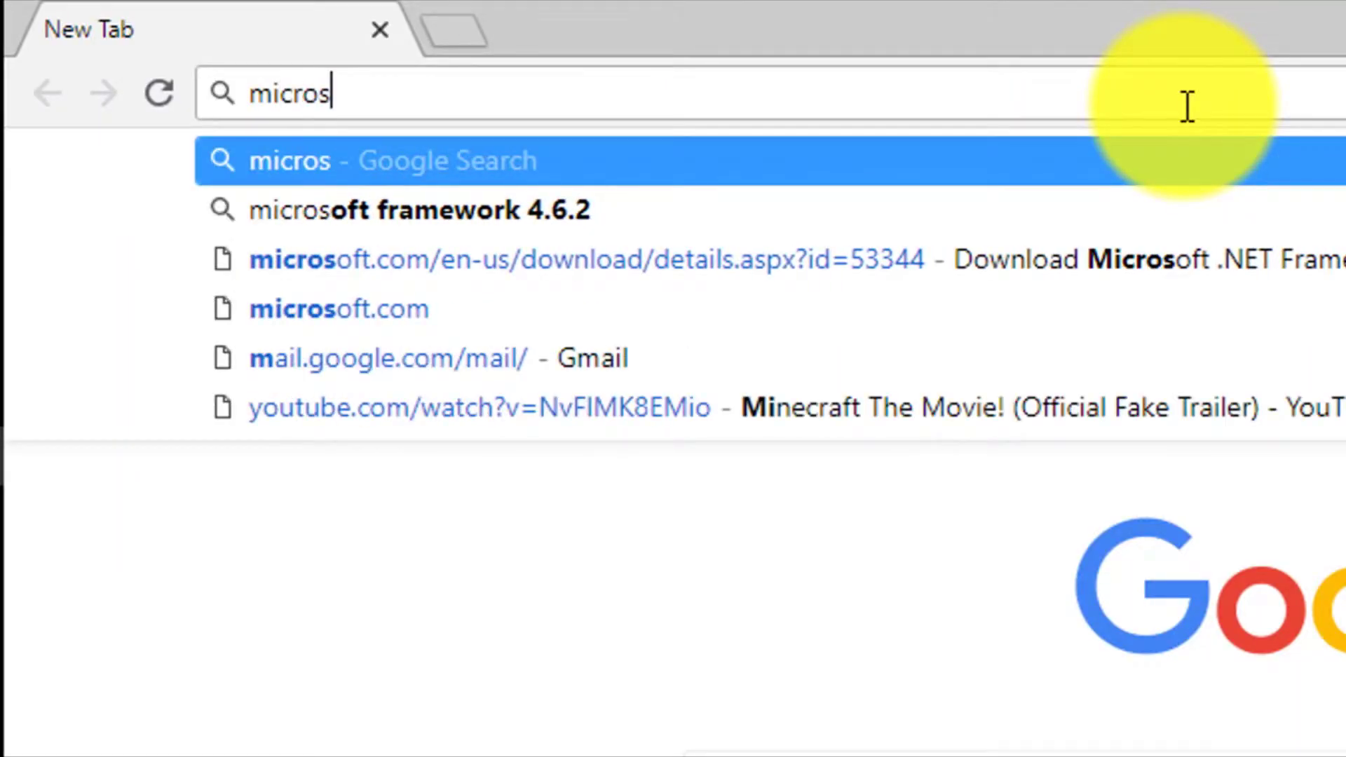
type("oft fram")
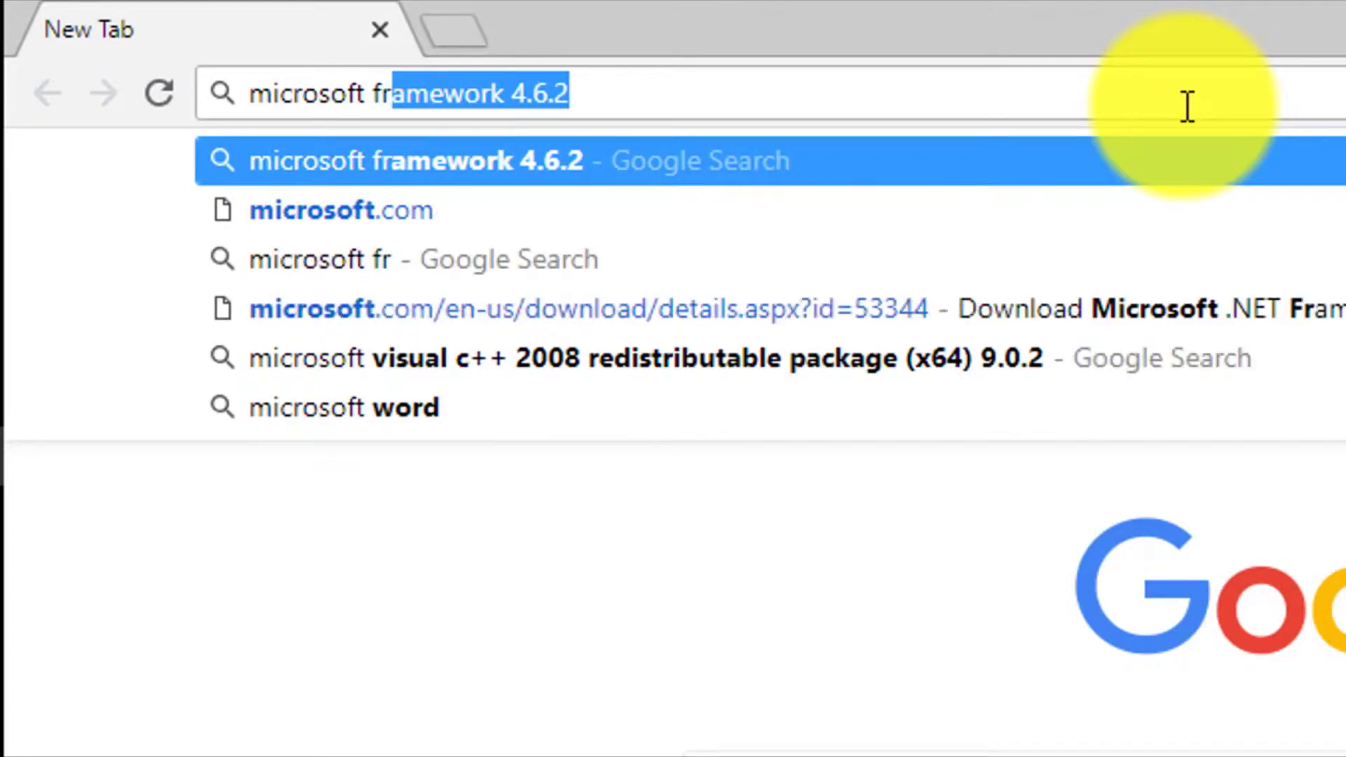
type("wq")
key("BackSpace")
key("BackSpace")
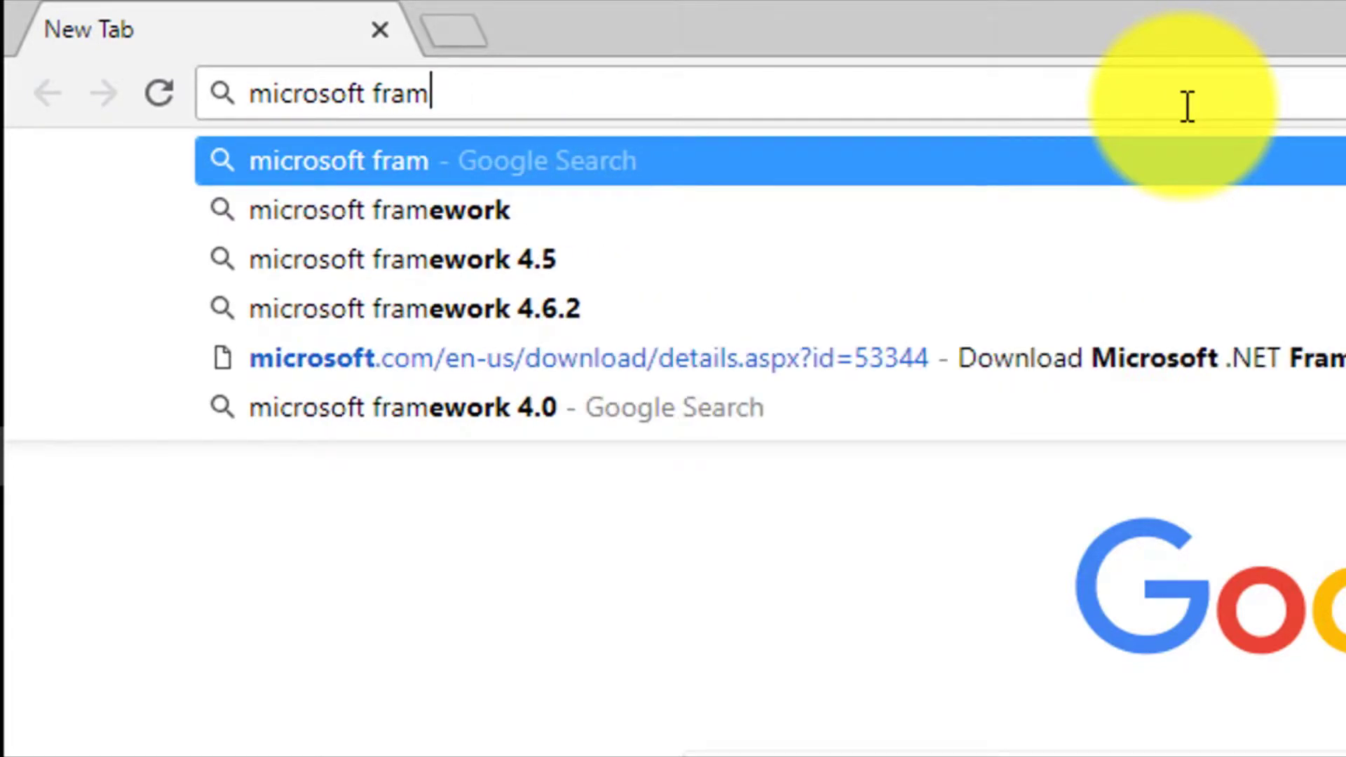
type("ework 4.6.2")
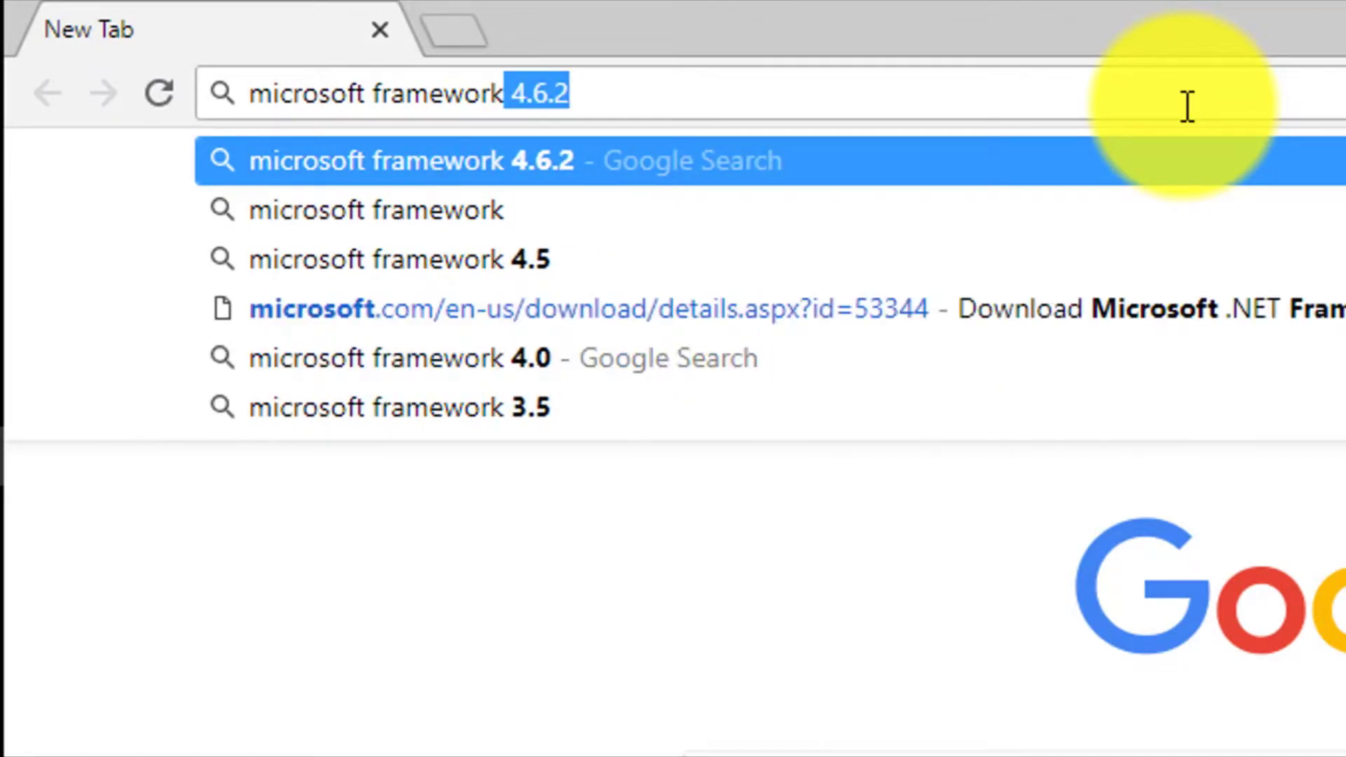
key("Right")
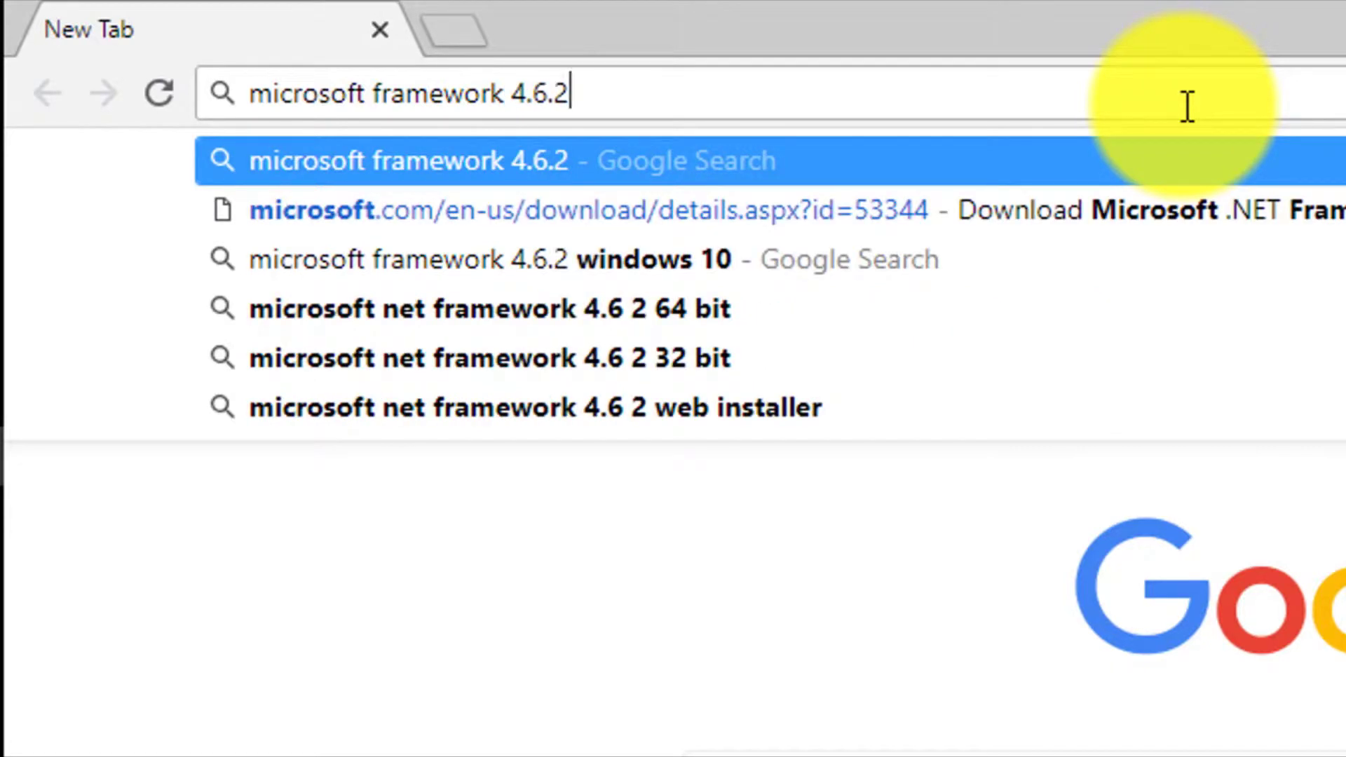
left_click_drag(569, 93, 174, 94)
left_click(778, 90)
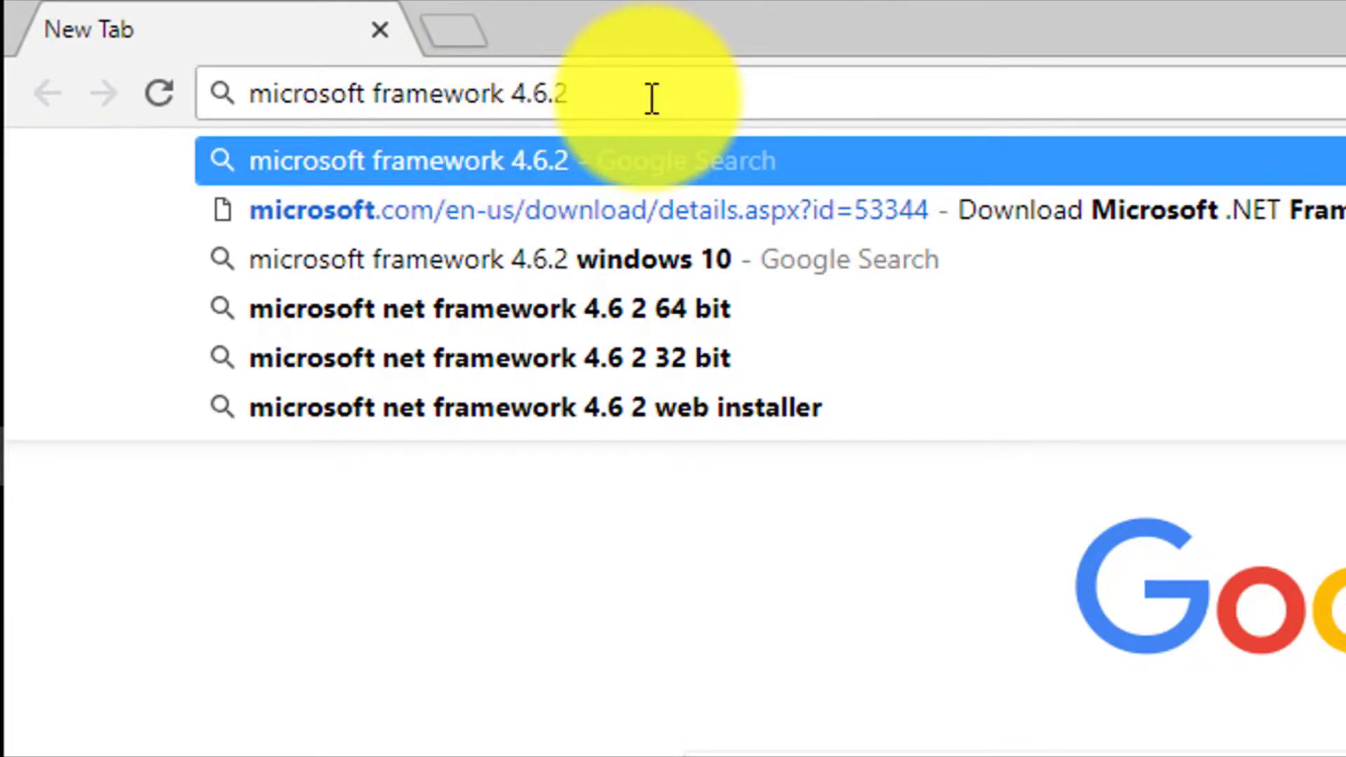
key("Return")
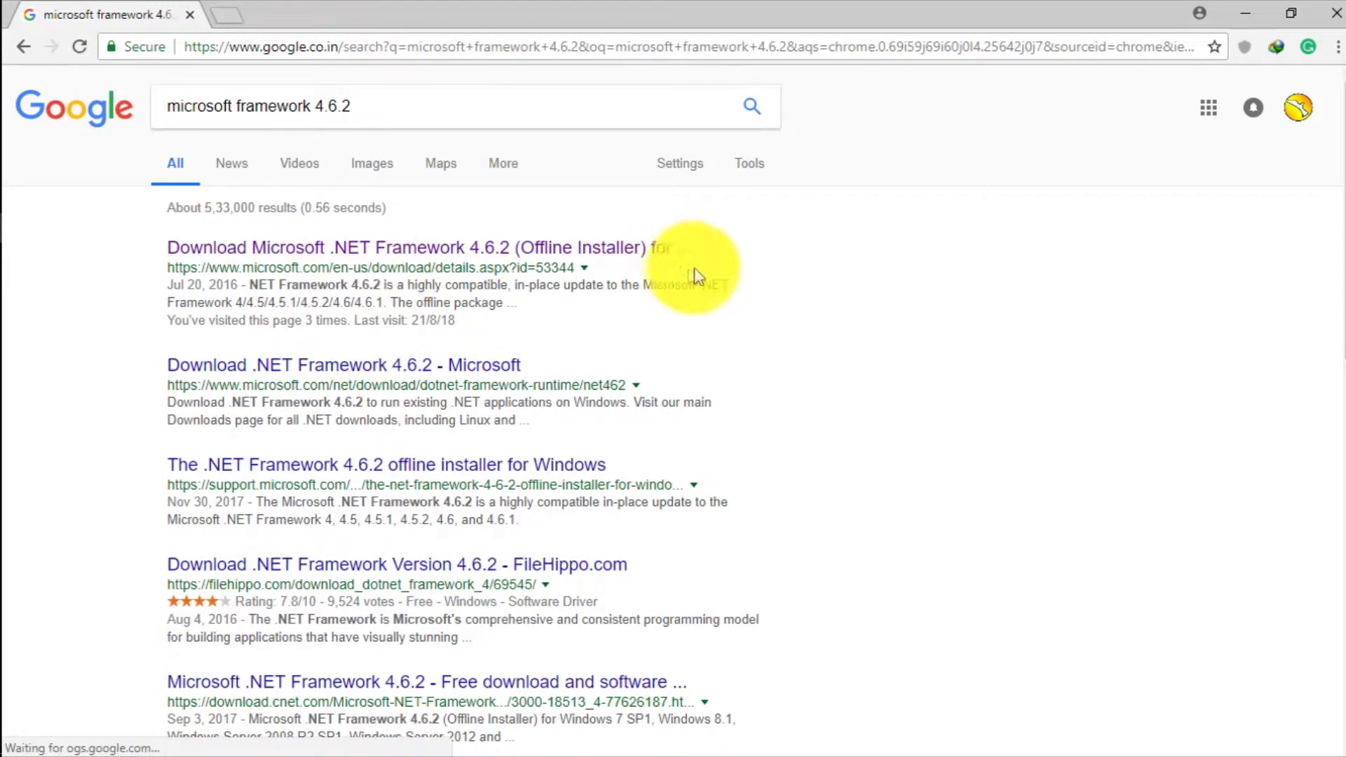
left_click(406, 255)
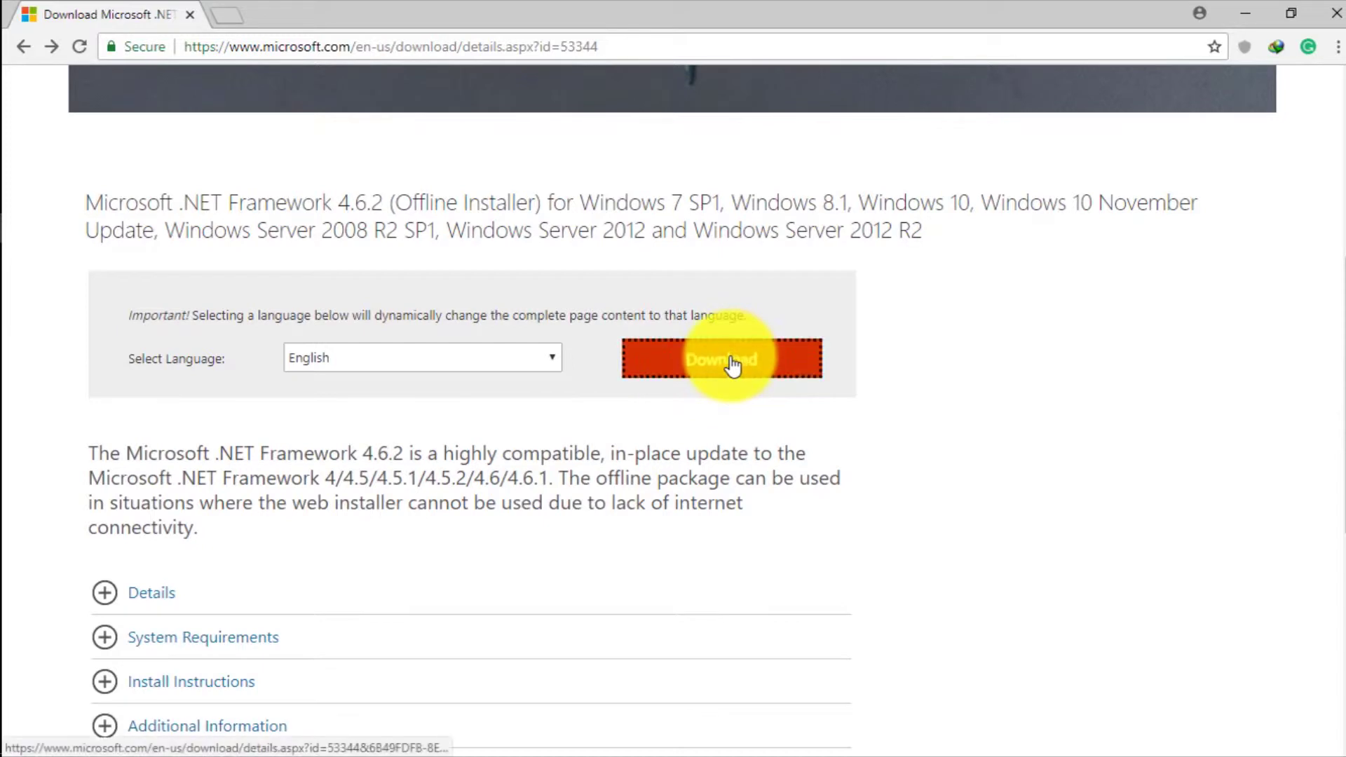
- Press Download for the English .NET Framework 4.6.2 Offline Installer and check the thank-you page
left_click(732, 364)
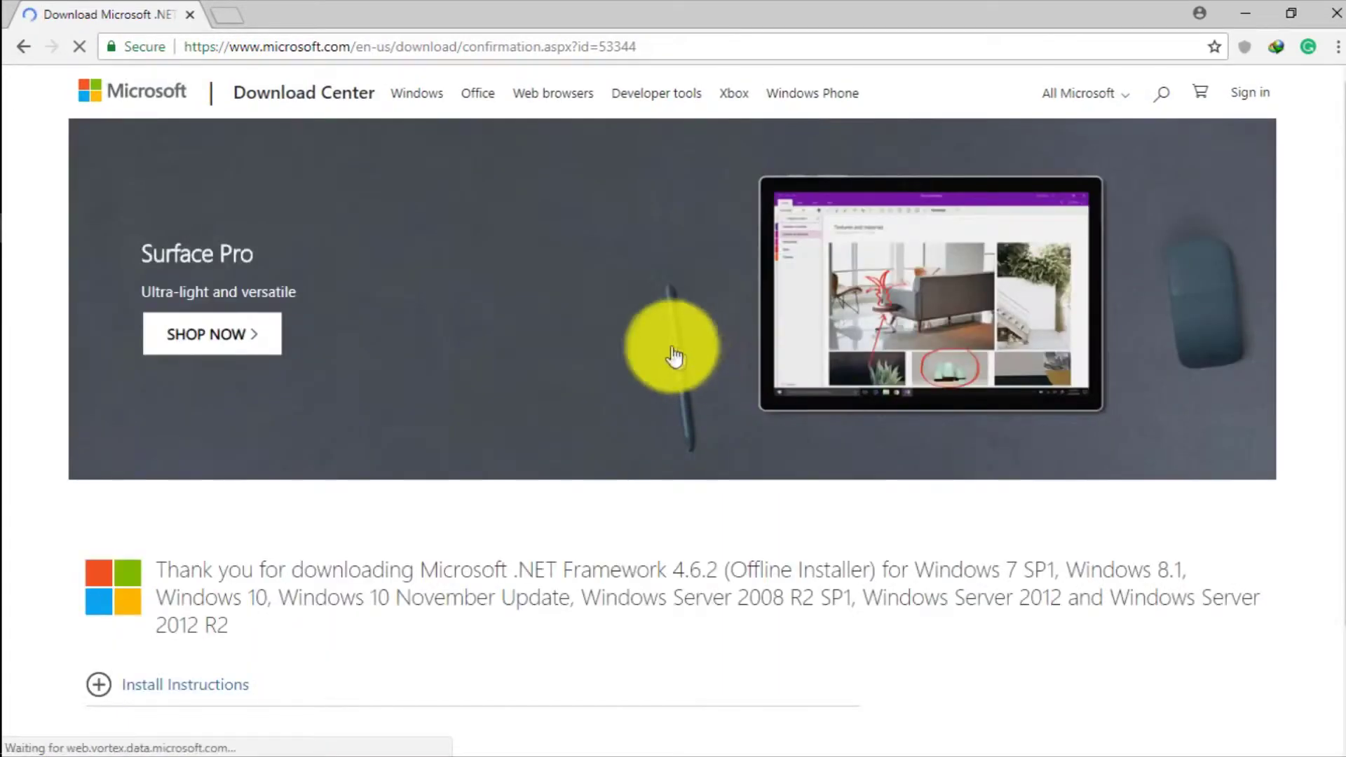
scroll(732, 309, "down", 2)
scroll(729, 314, "down", 3)
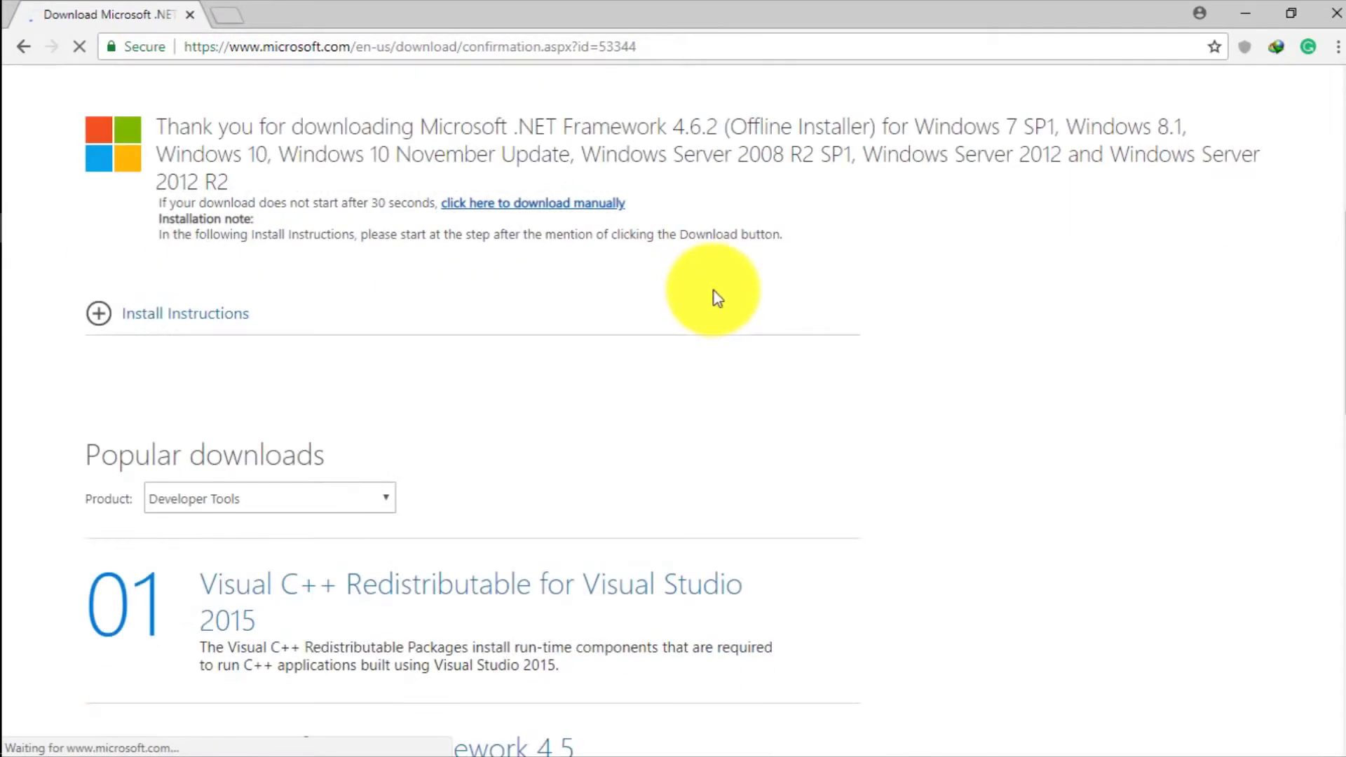
scroll(708, 288, "up", 1)
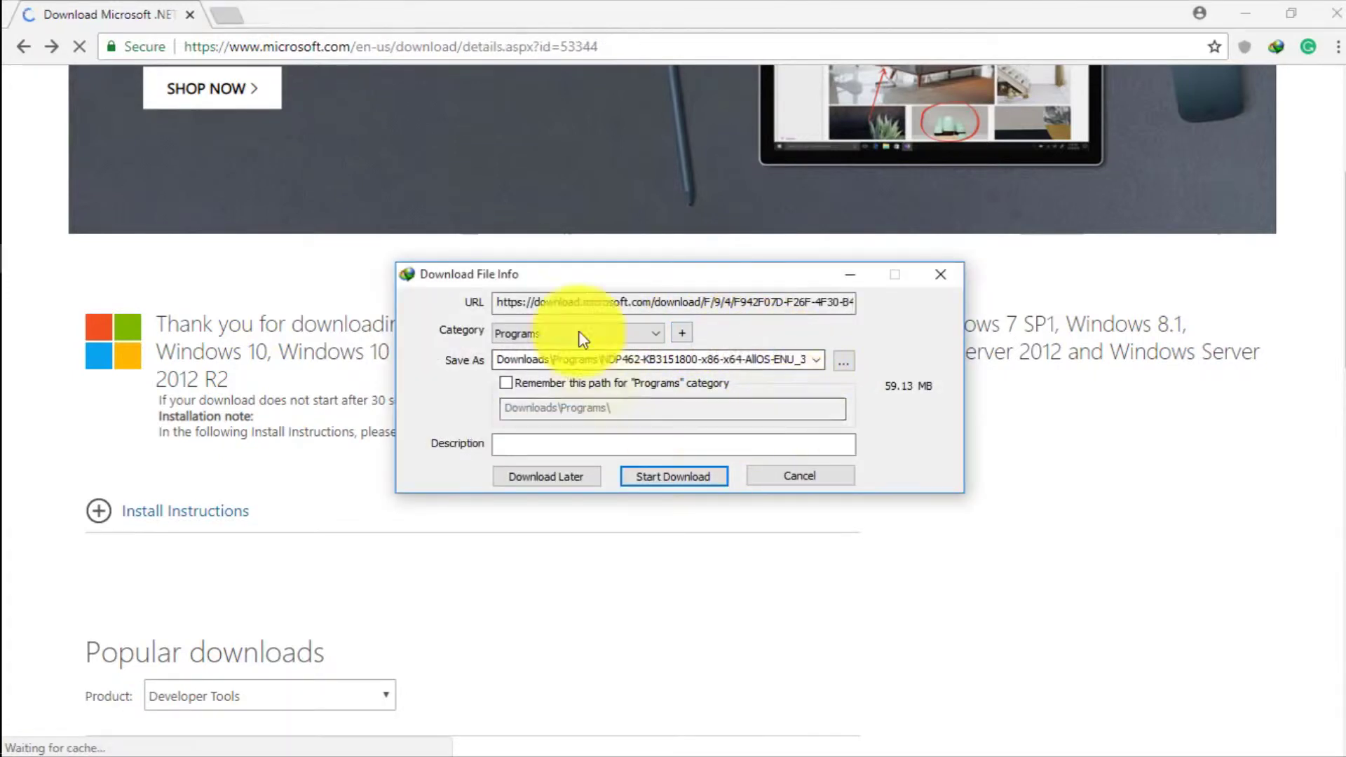
- Download the 59.13 MB NDP462-KB3151800-x86-x64-AllOS-ENU_3.exe with Internet Download Manager and open it
left_click_drag(649, 267, 656, 288)
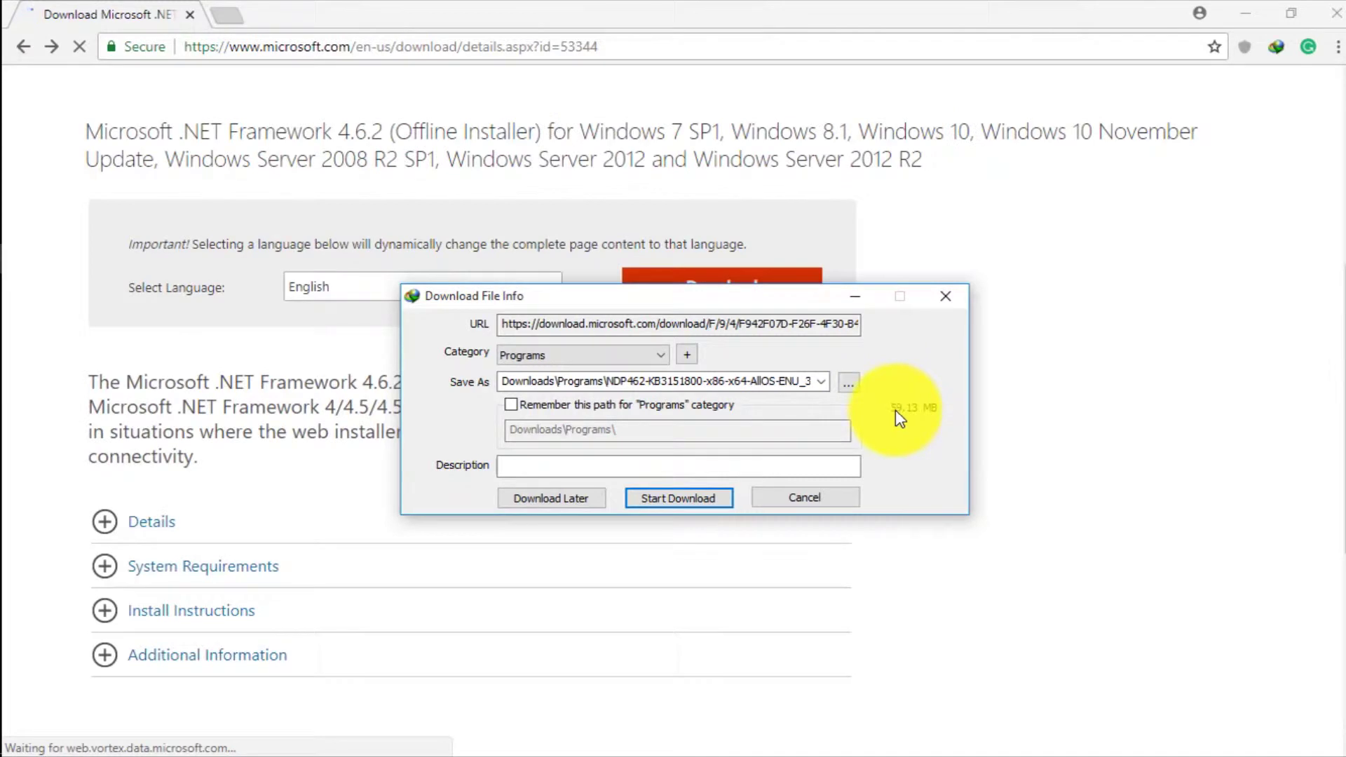
left_click(684, 505)
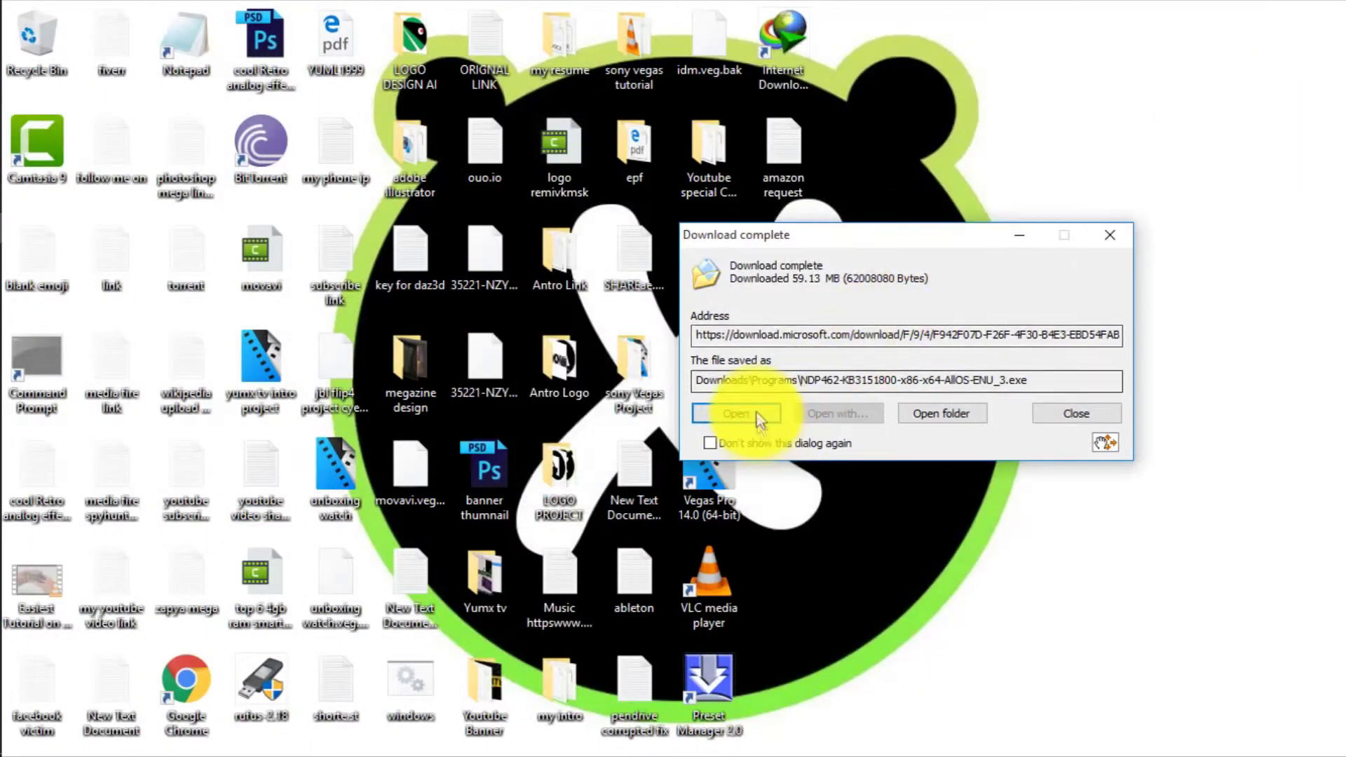
left_click(755, 412)
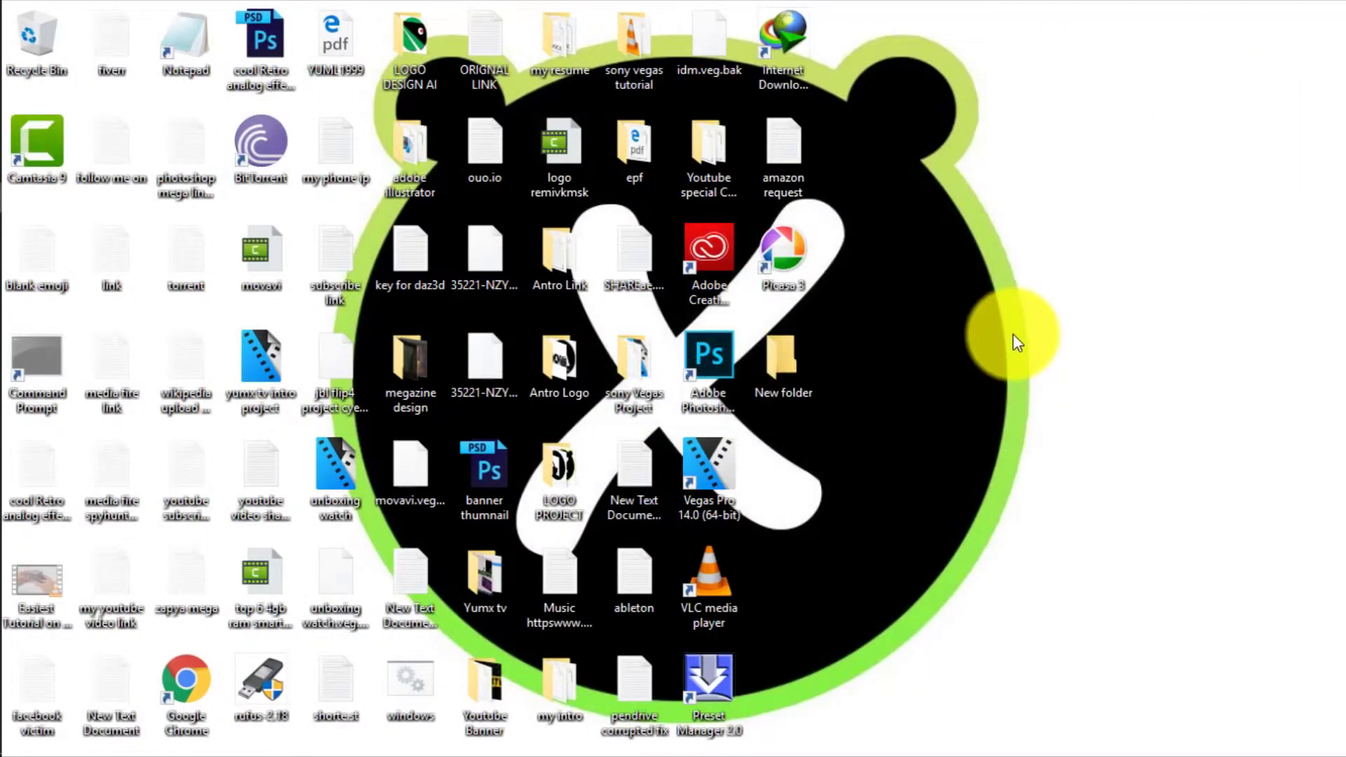
- Let the .NET Framework 4.6.2 installer extract its files until the license terms appear
right_click(1012, 333)
left_click(1220, 432)
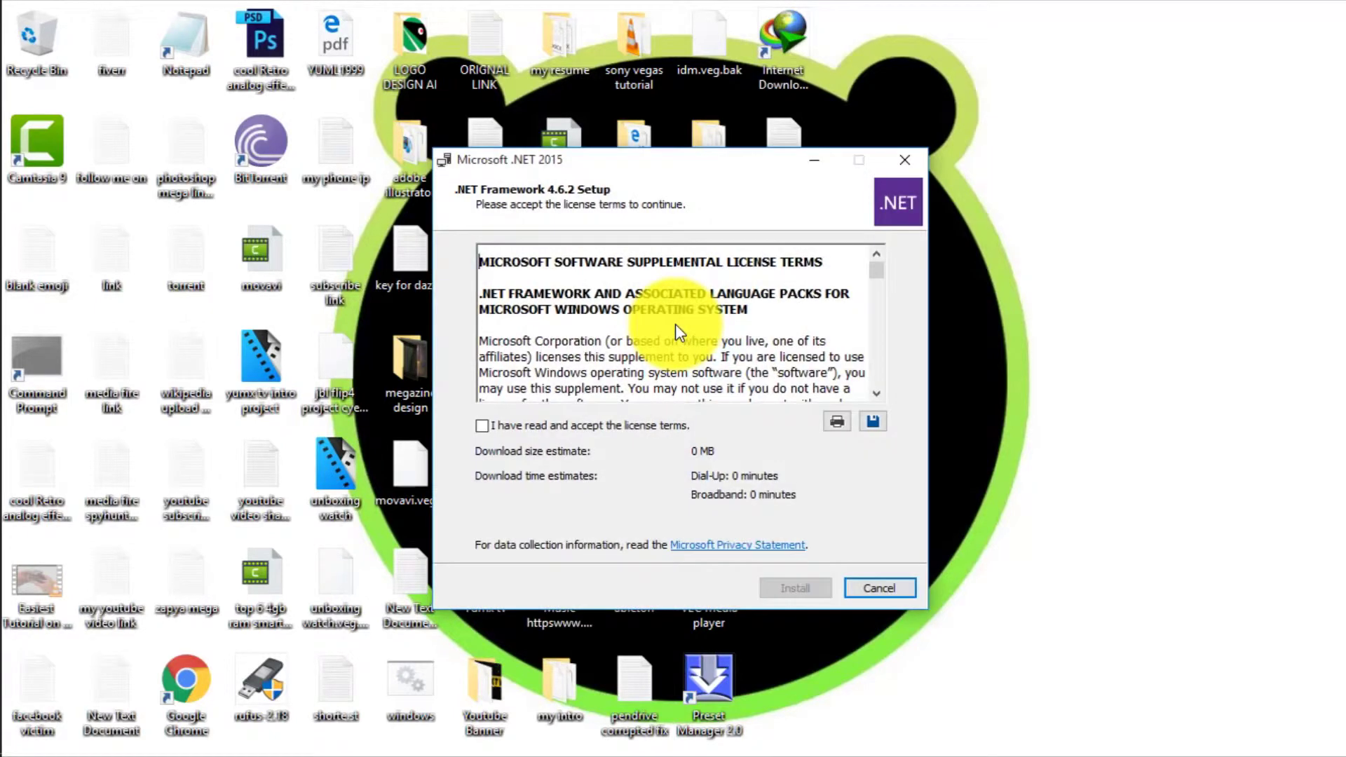
- Accept the license terms, run Install for .NET Framework 4.6.2, and click Finish when complete
left_click(482, 426)
scroll(841, 316, "down", 10)
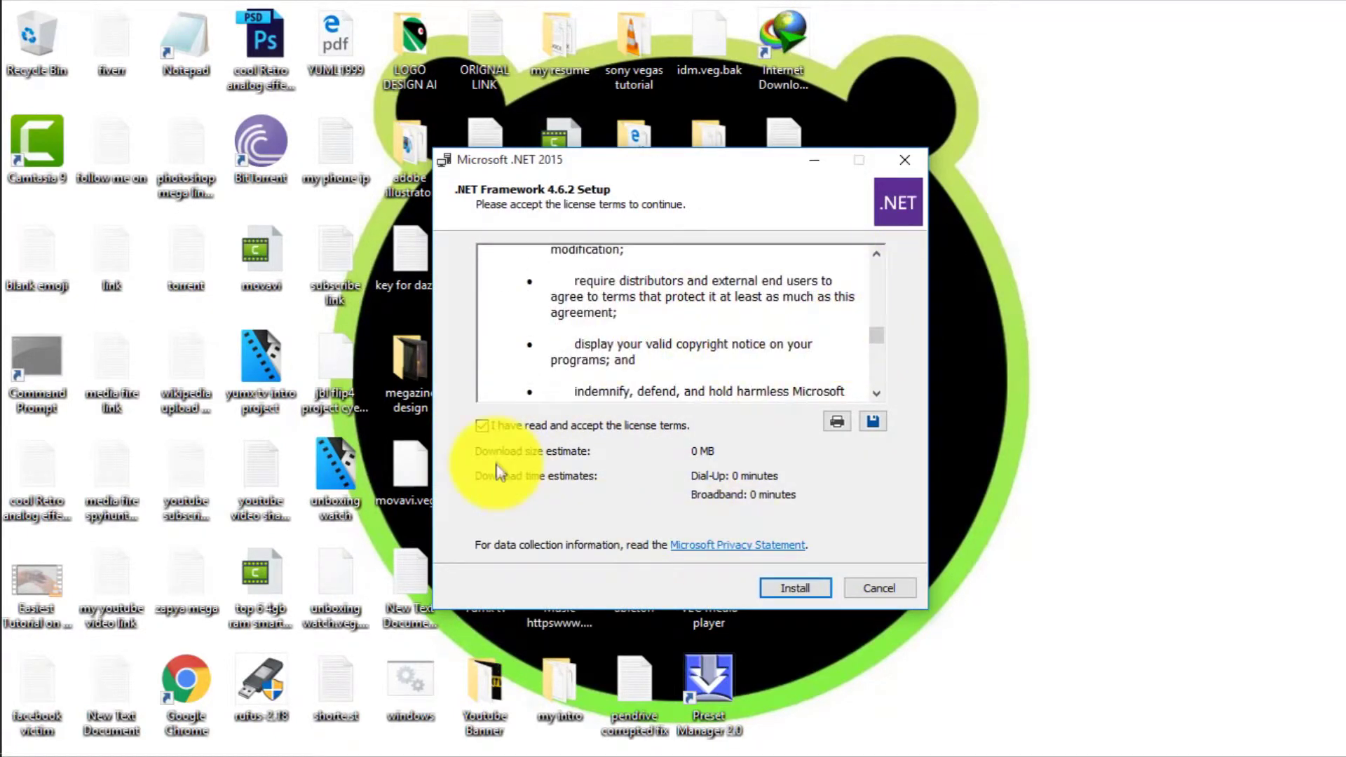
left_click(795, 587)
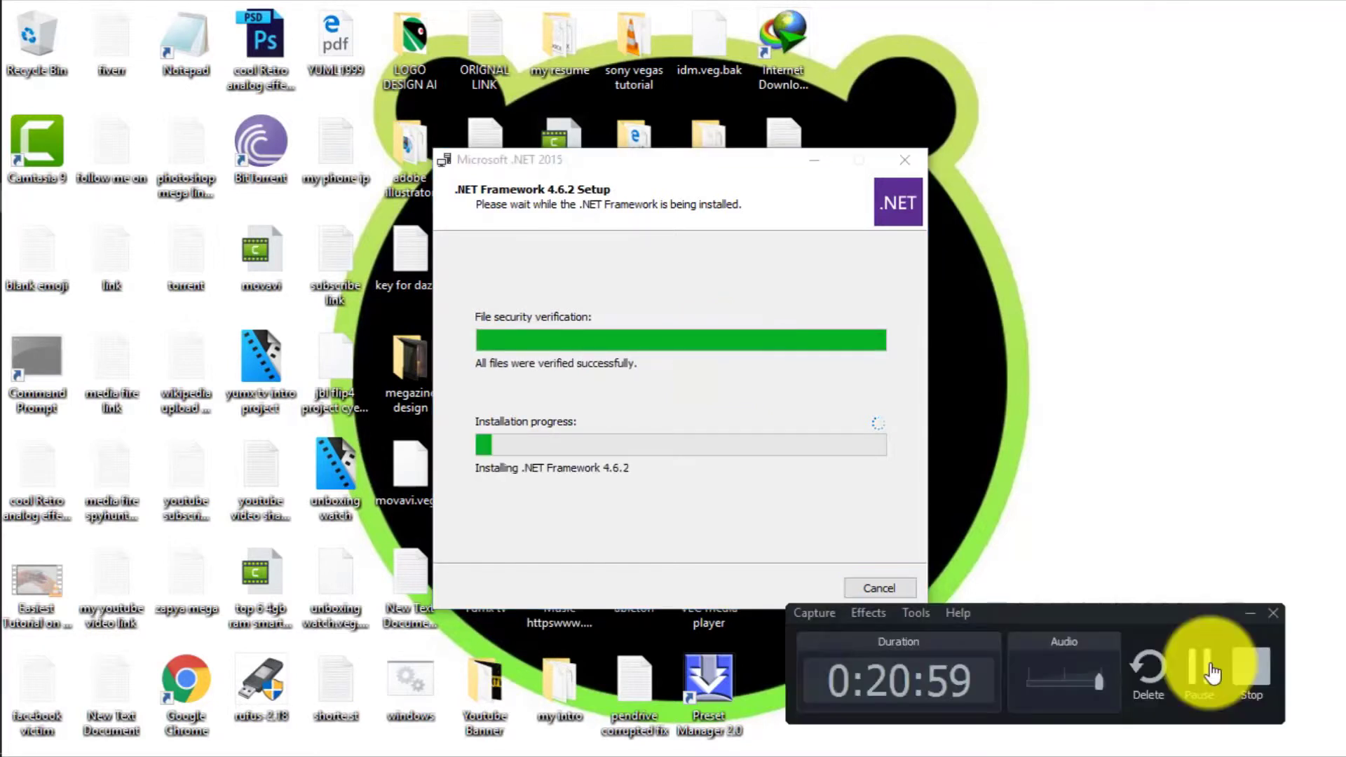
left_click(1202, 667)
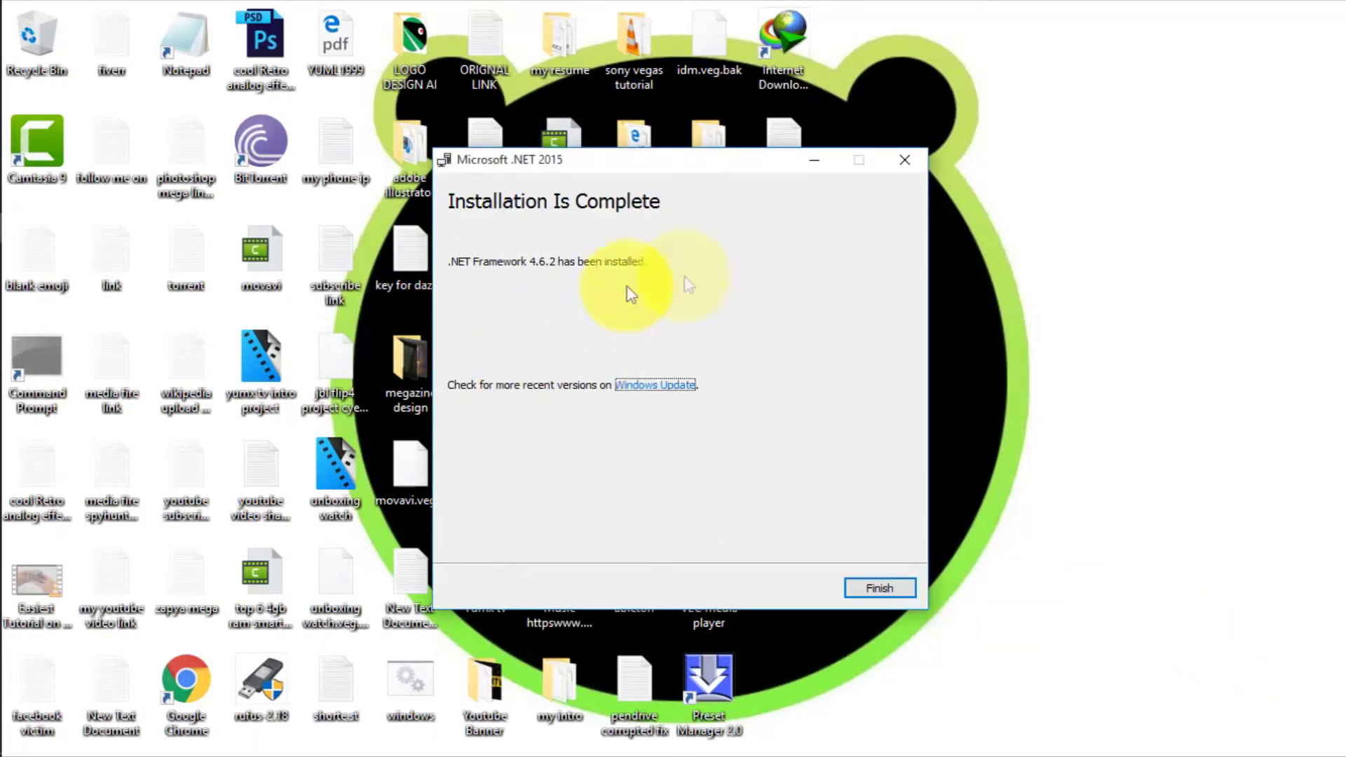
left_click(891, 582)
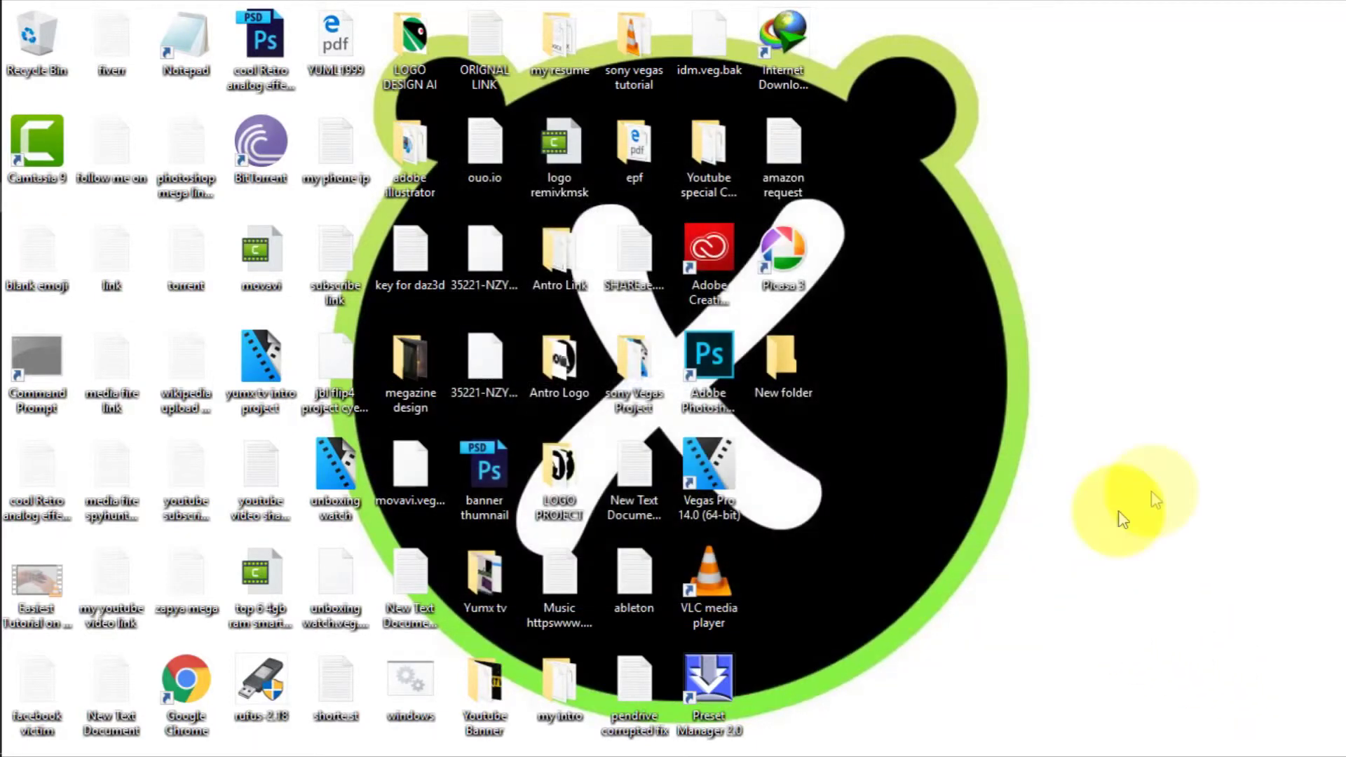
key("alt+F4")
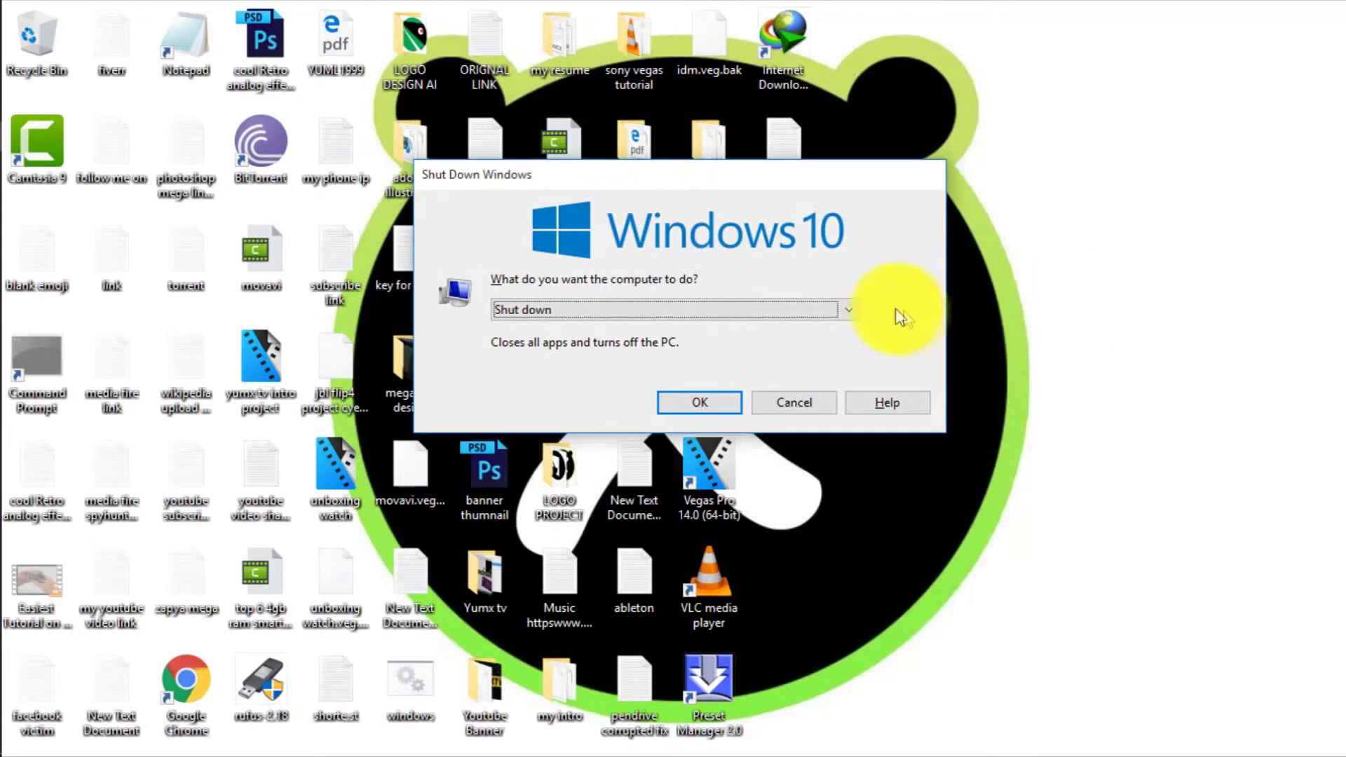
left_click(837, 310)
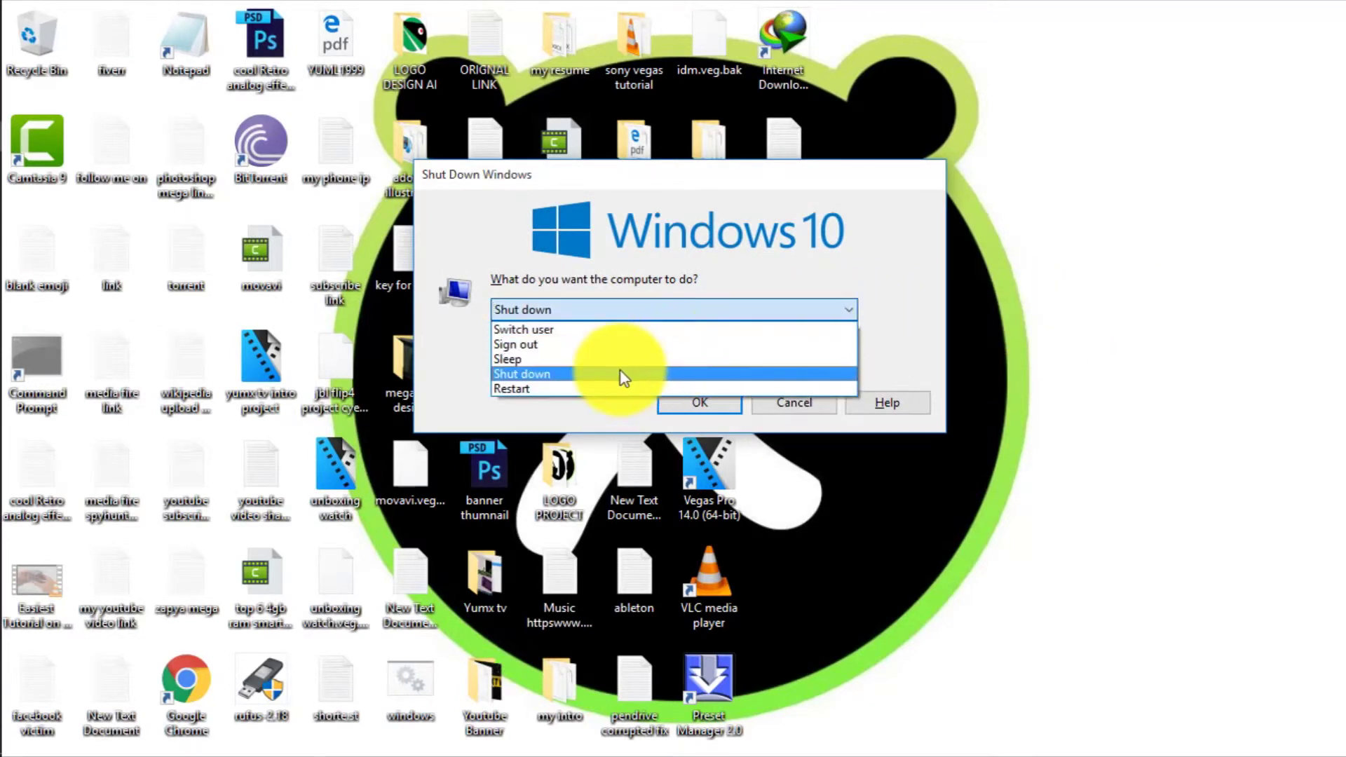
left_click(598, 386)
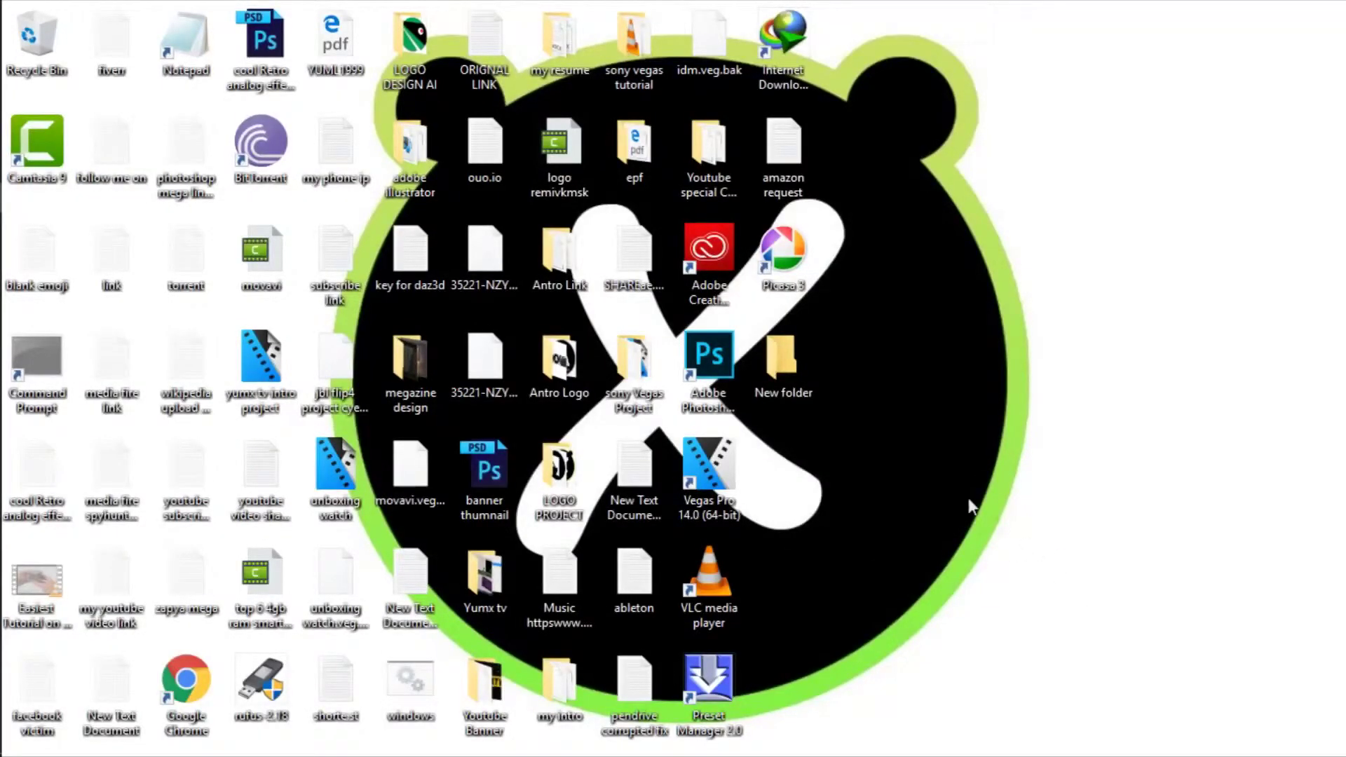
double_click(705, 468)
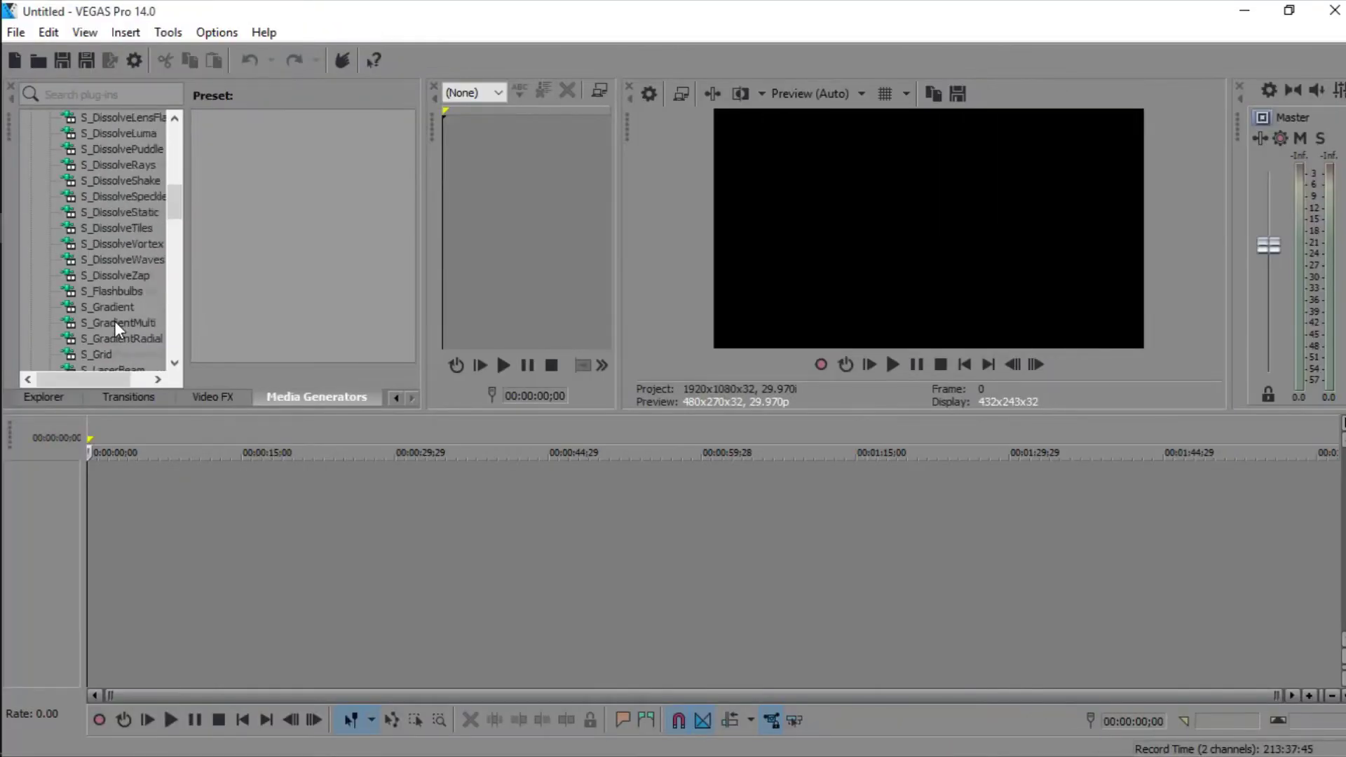
- Drop the Orange Solid Color preset onto the timeline and drag the clip longer
scroll(118, 318, "up", 1)
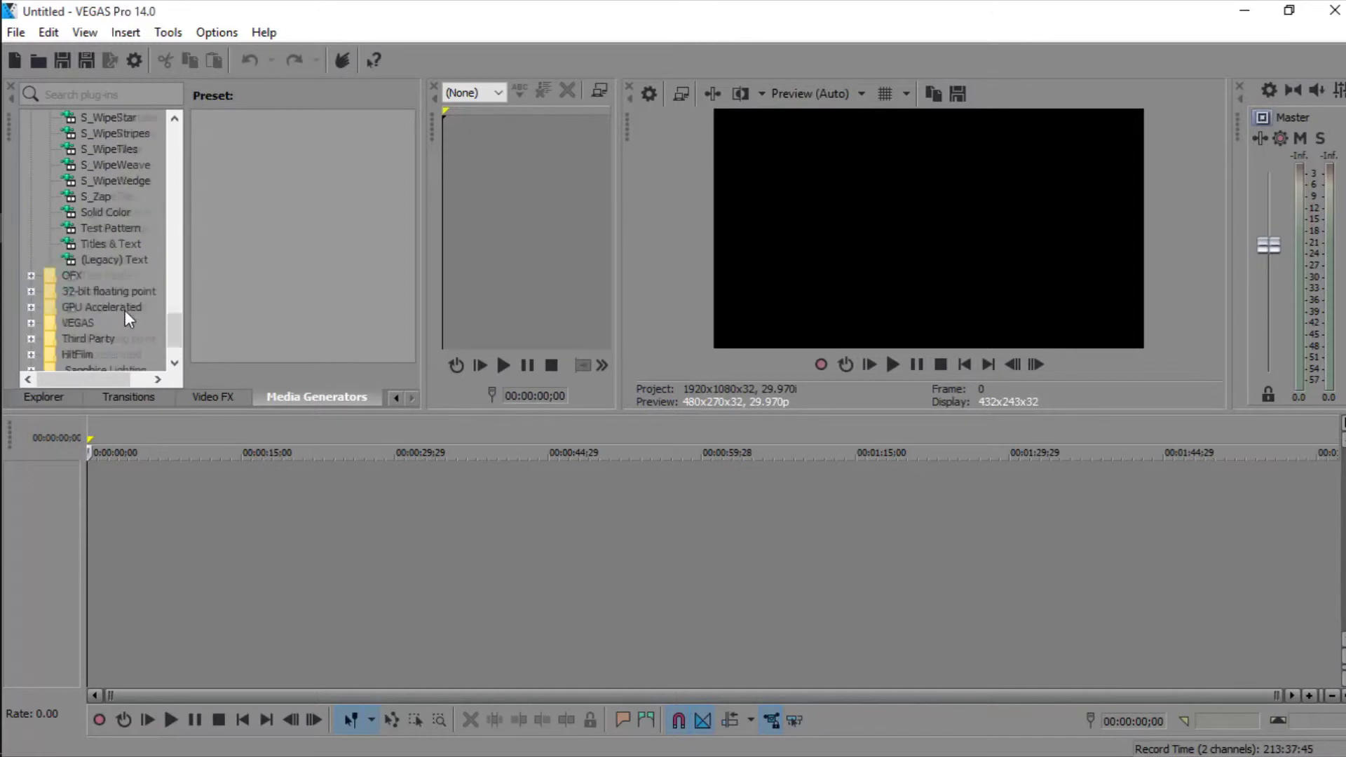
left_click(129, 264)
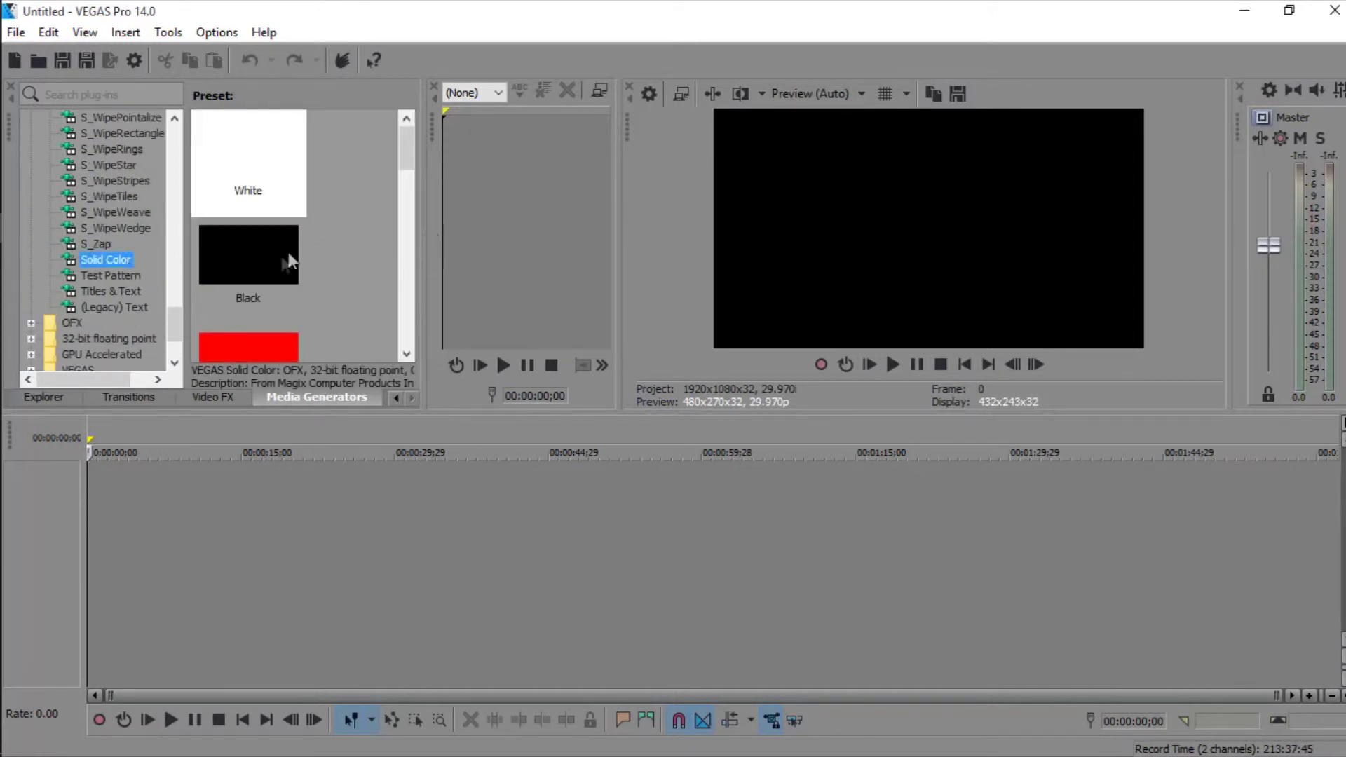
scroll(277, 281, "down", 6)
left_click_drag(271, 305, 222, 437)
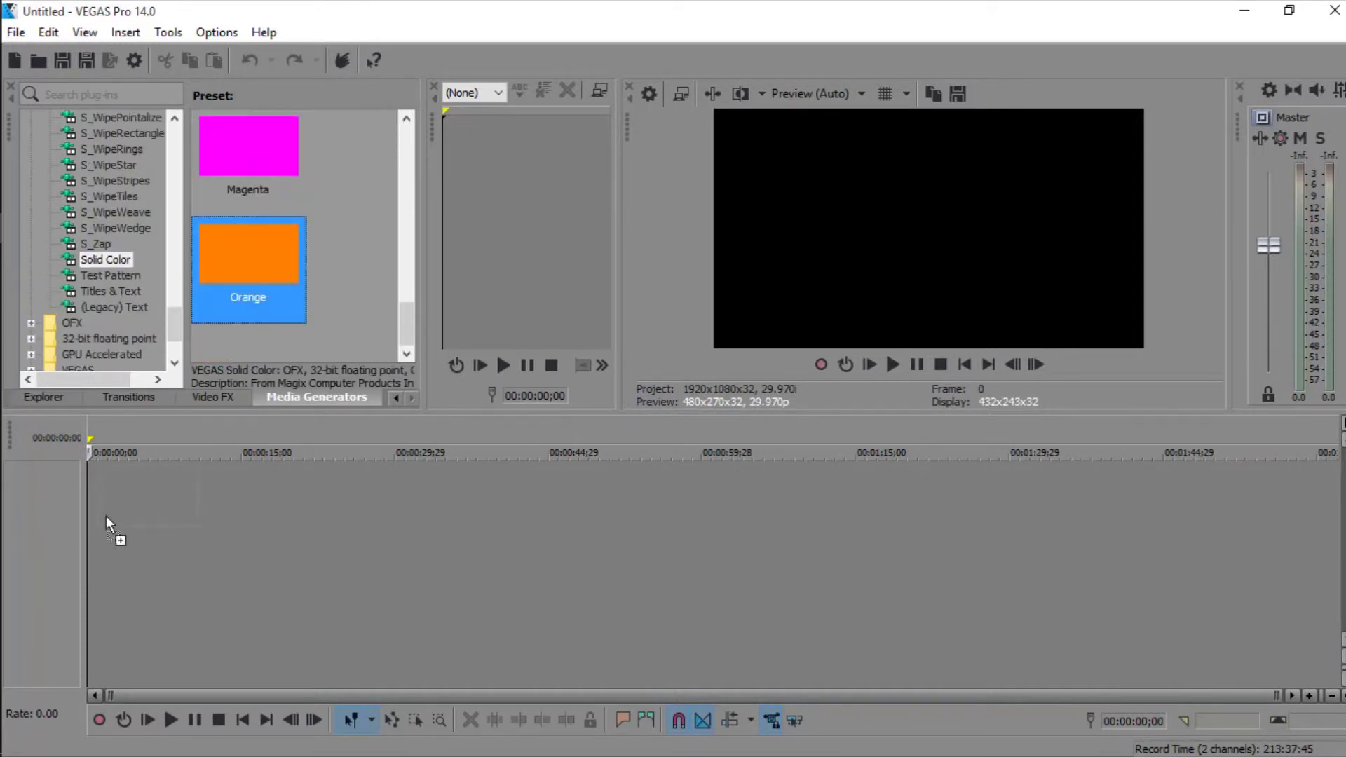
left_click_drag(106, 515, 106, 515)
left_click(746, 188)
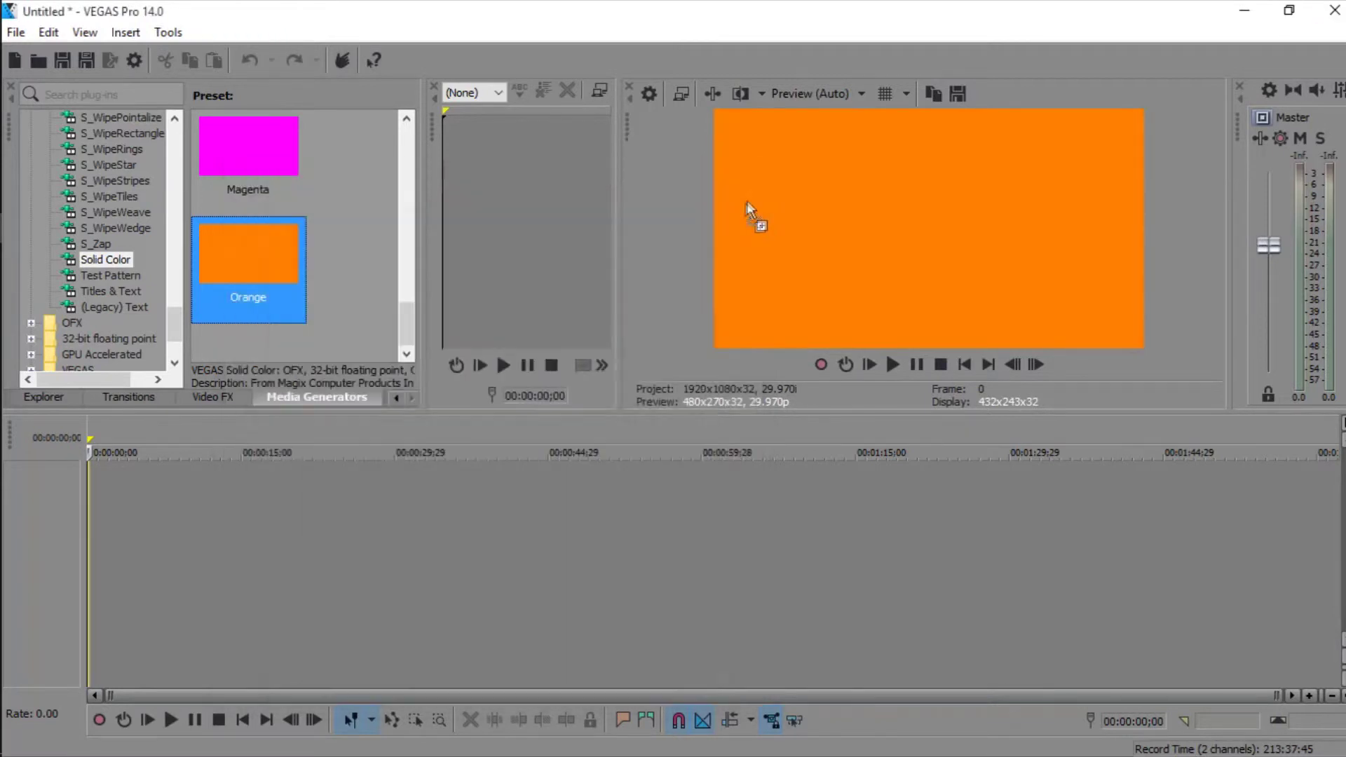
left_click_drag(747, 201, 748, 202)
left_click(745, 183)
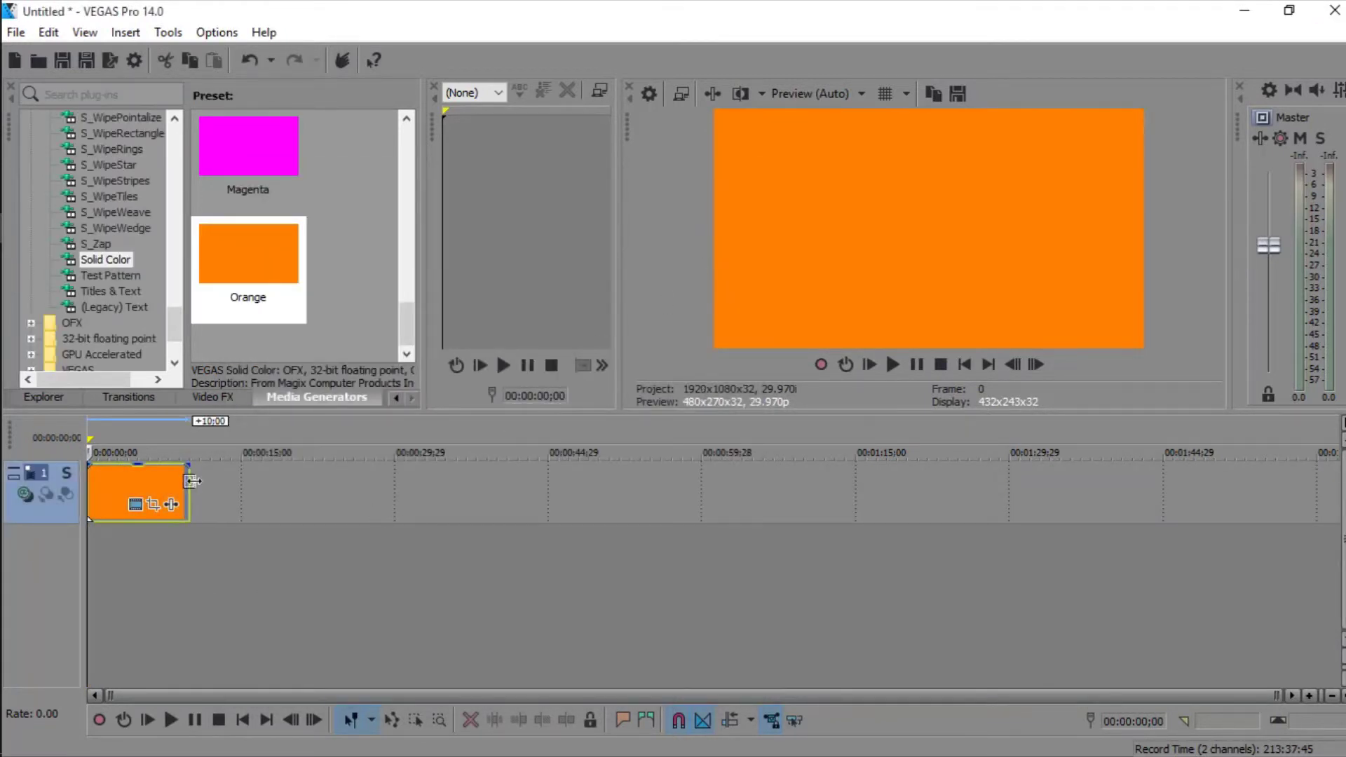
left_click_drag(186, 484, 322, 492)
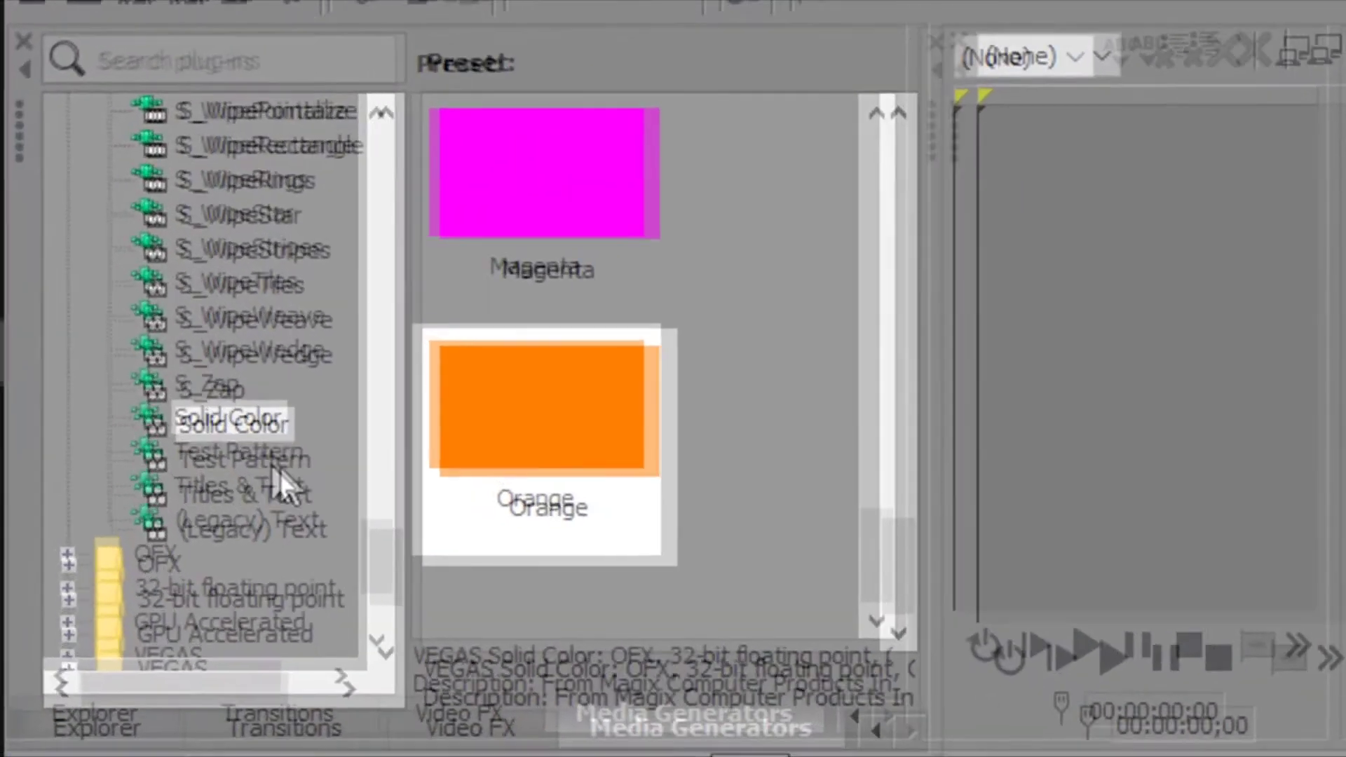
left_click(119, 275)
- Browse the Titles & Text presets in Media Generators
left_click(130, 291)
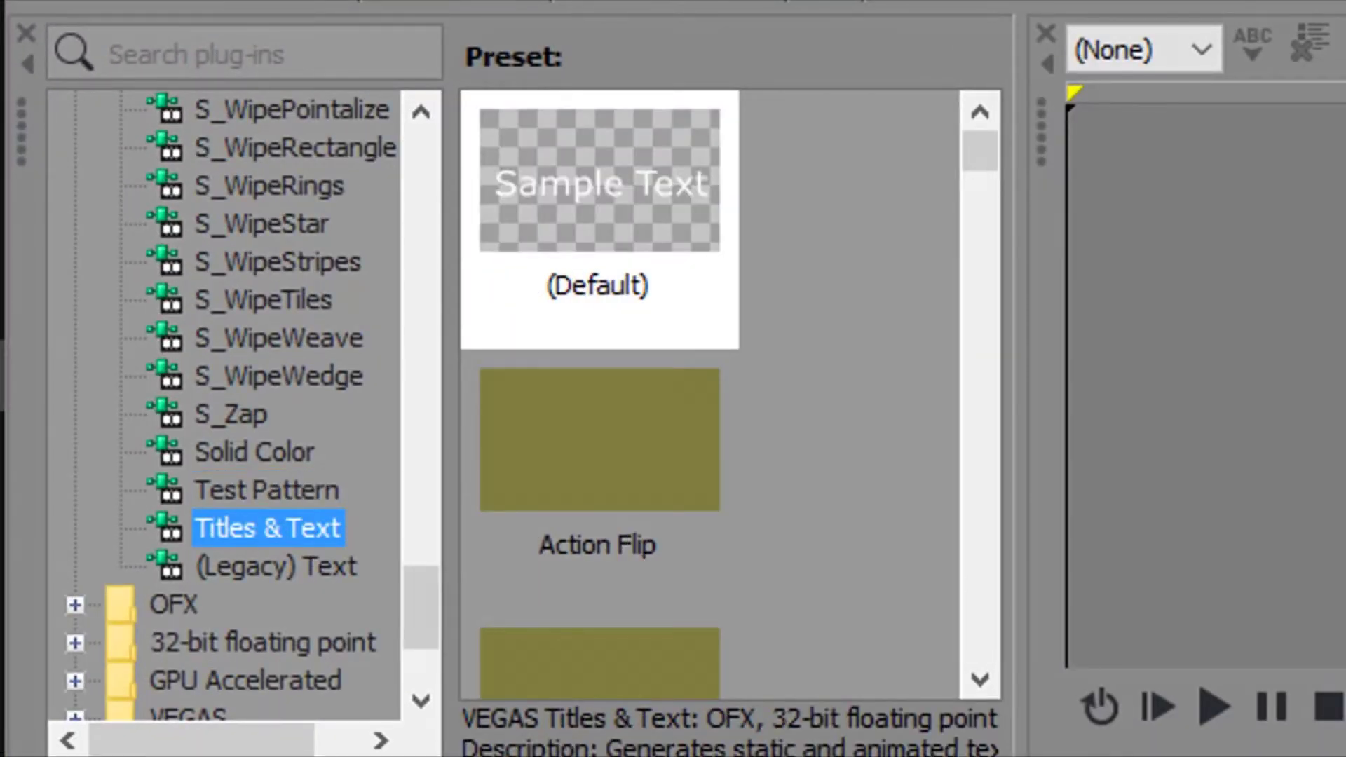
mouse_move(624, 459)
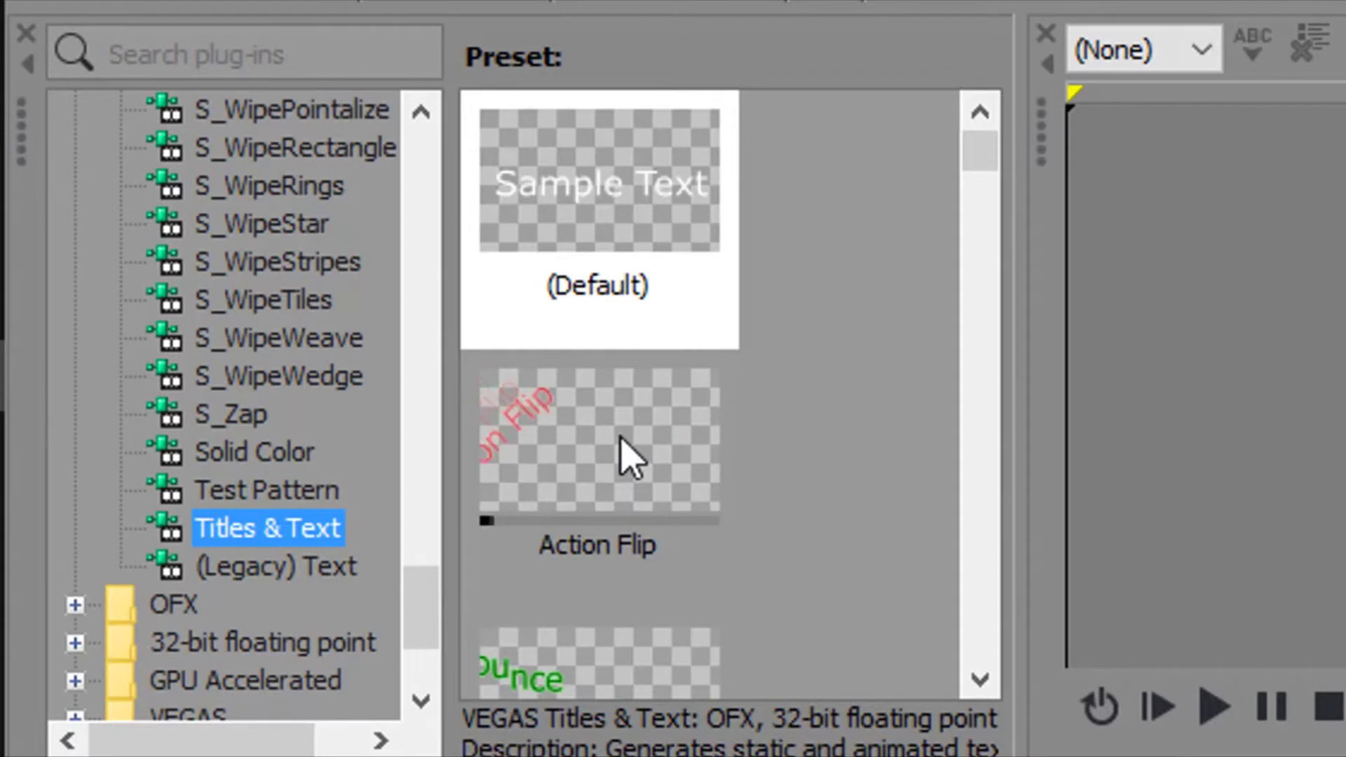
scroll(619, 457, "down", 1)
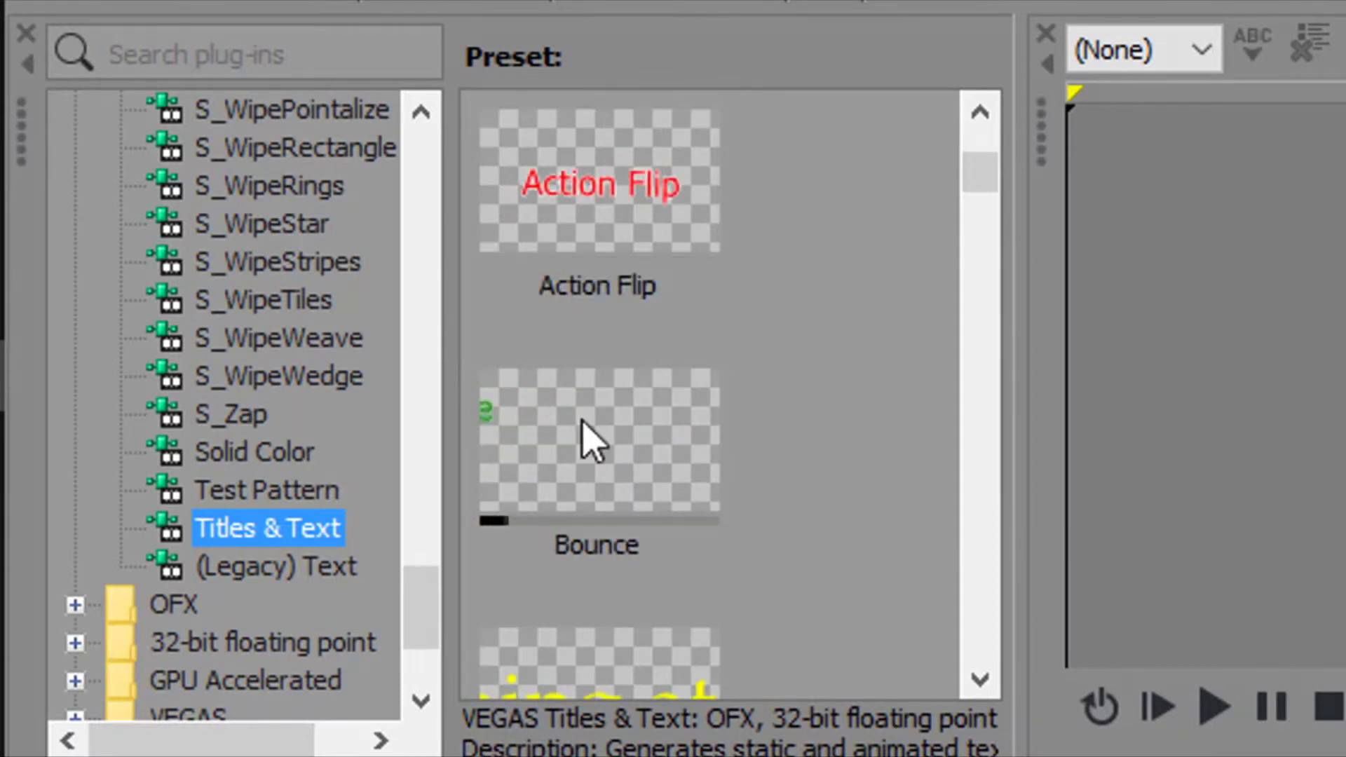
scroll(586, 435, "down", 1)
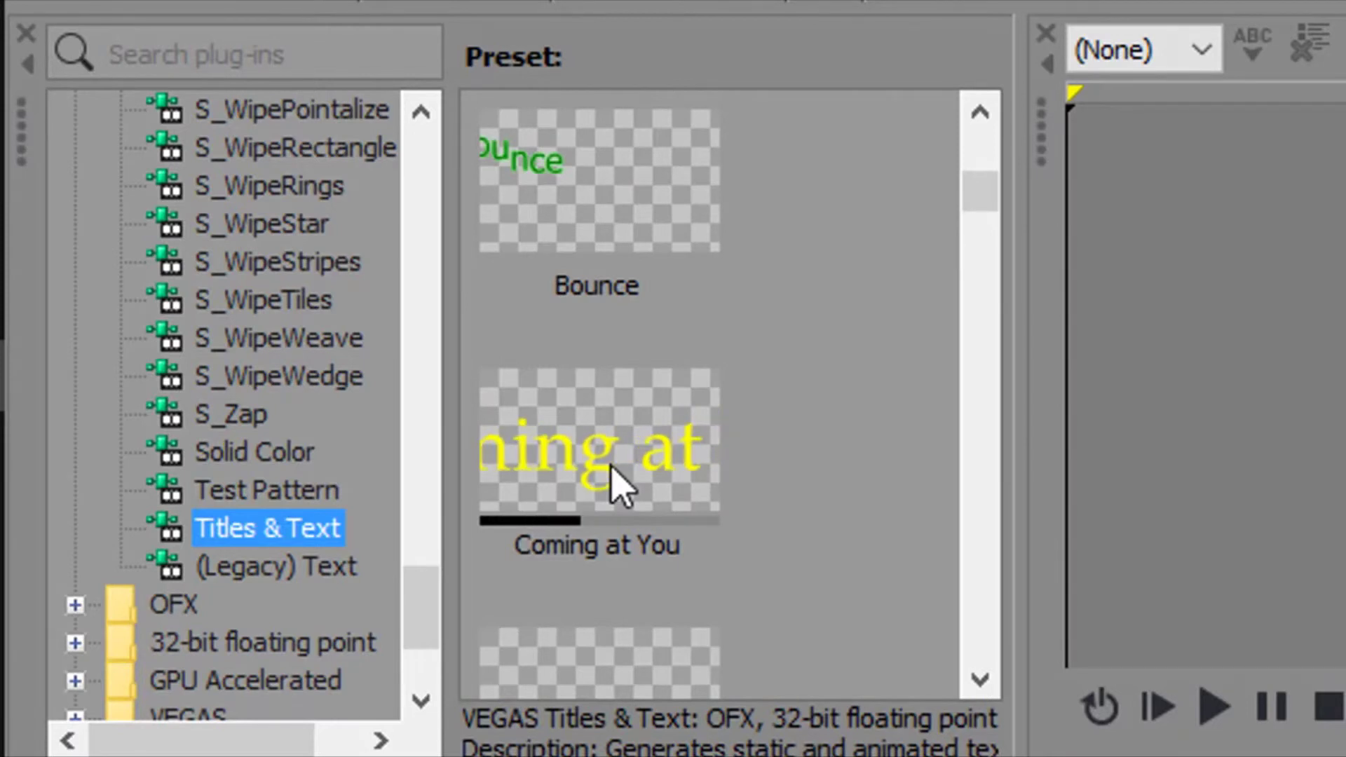
scroll(620, 487, "down", 1)
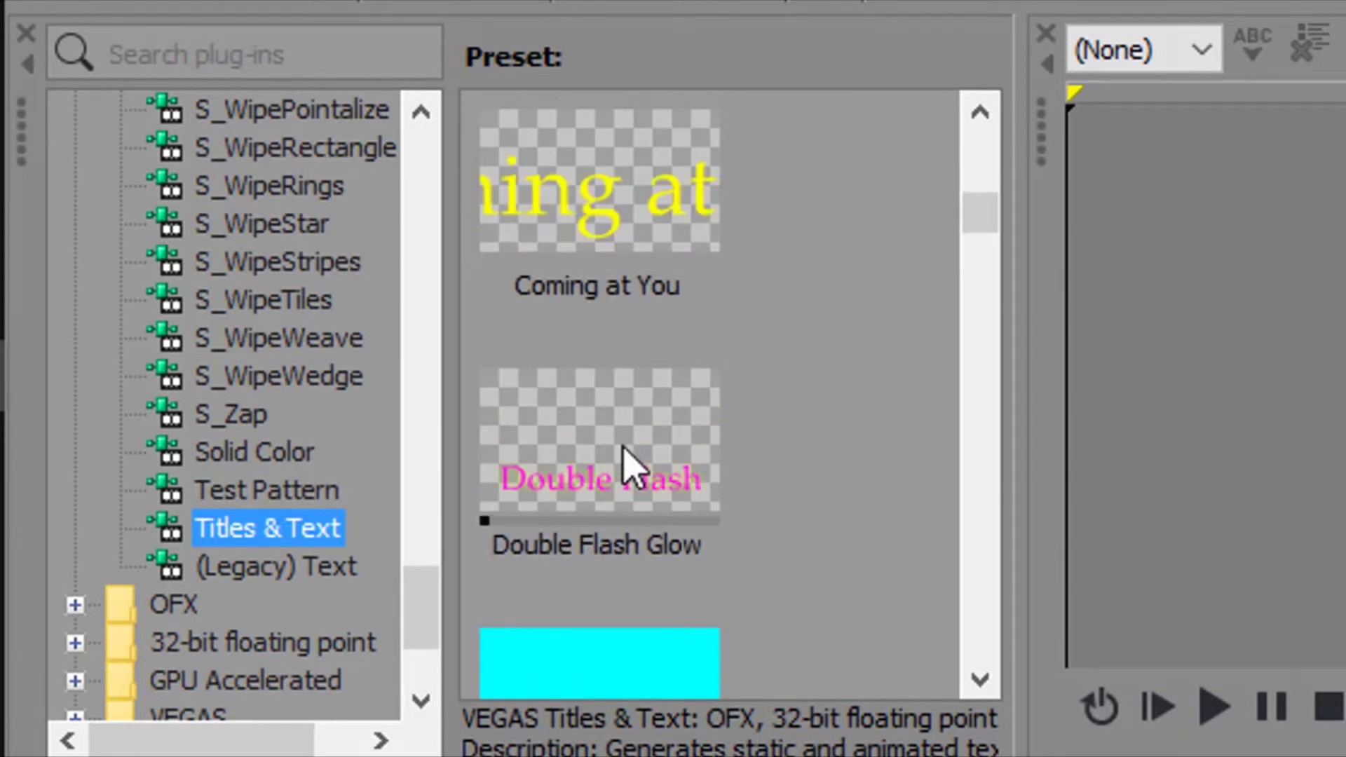
scroll(630, 465, "down", 1)
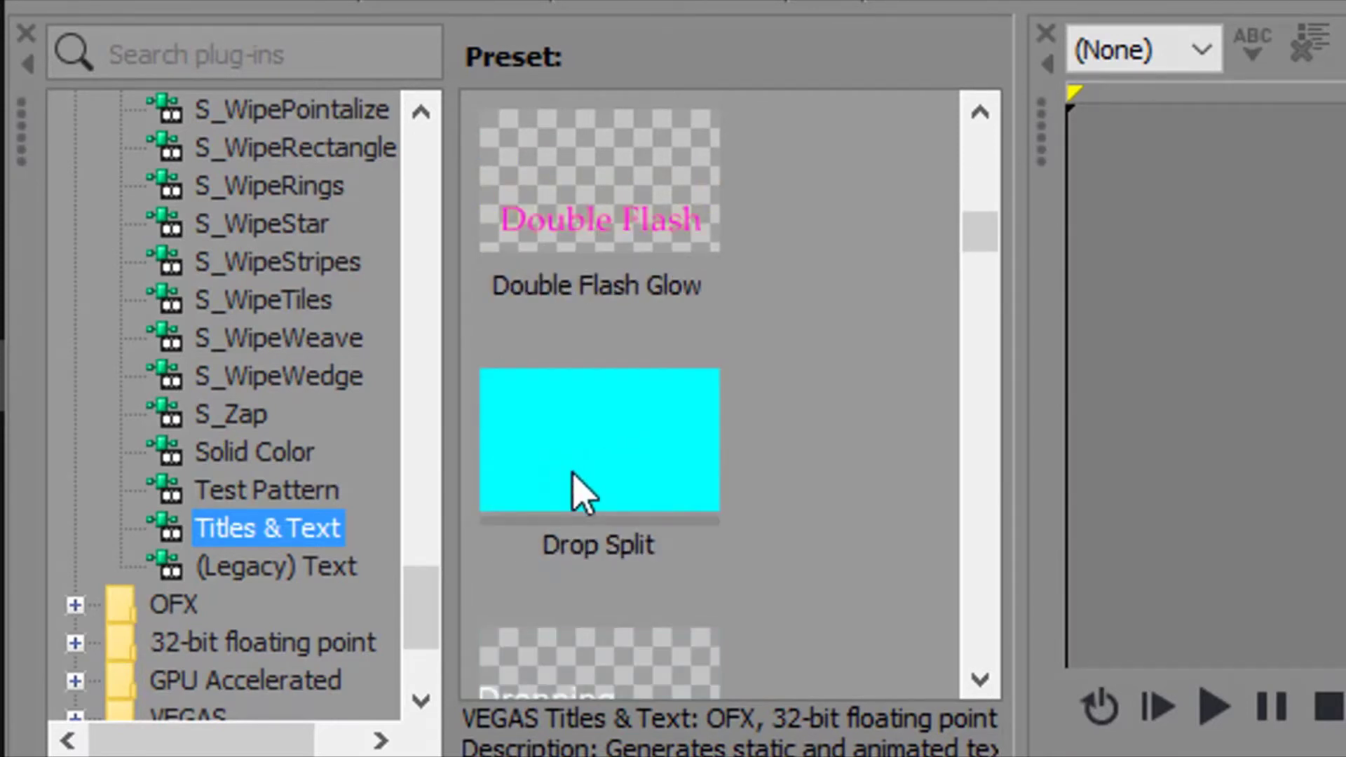
scroll(578, 496, "down", 1)
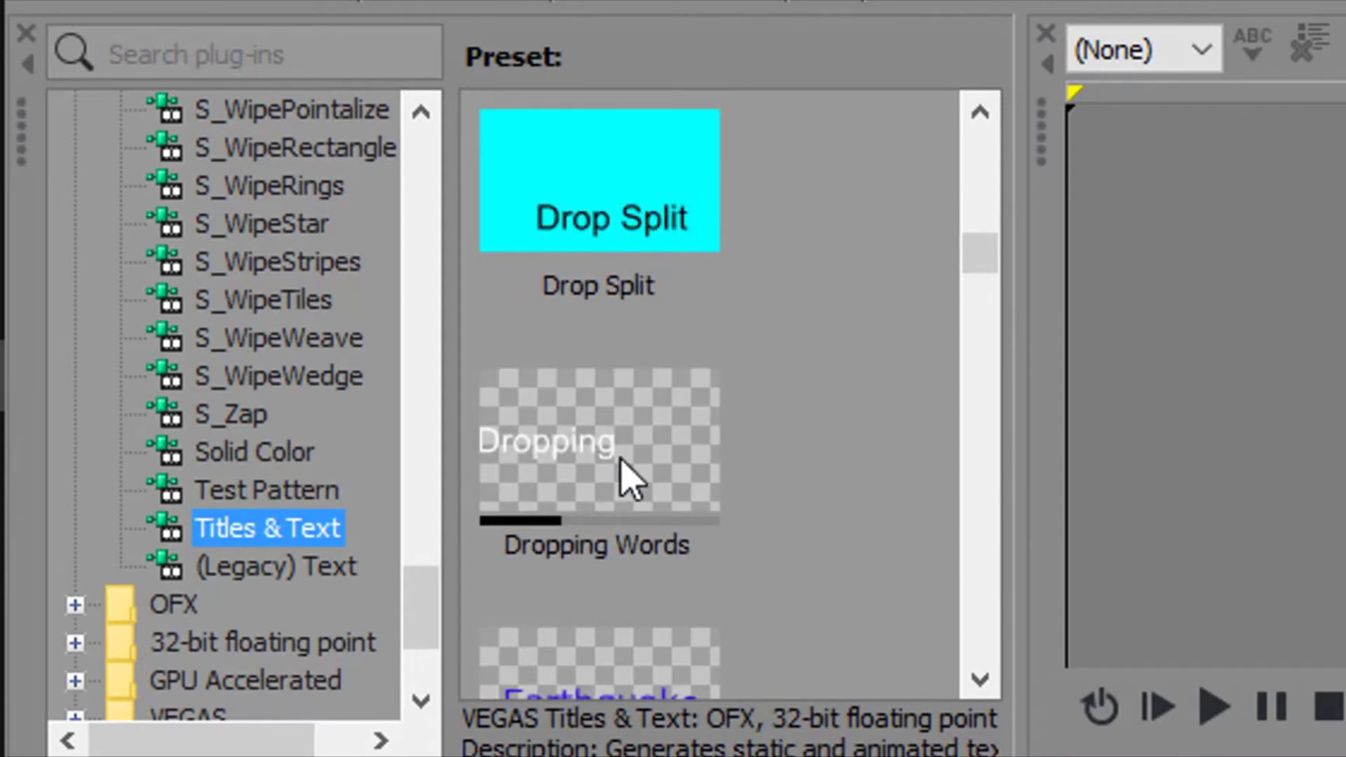
- Insert a new video track and select the Action Flip title preset
right_click(168, 288)
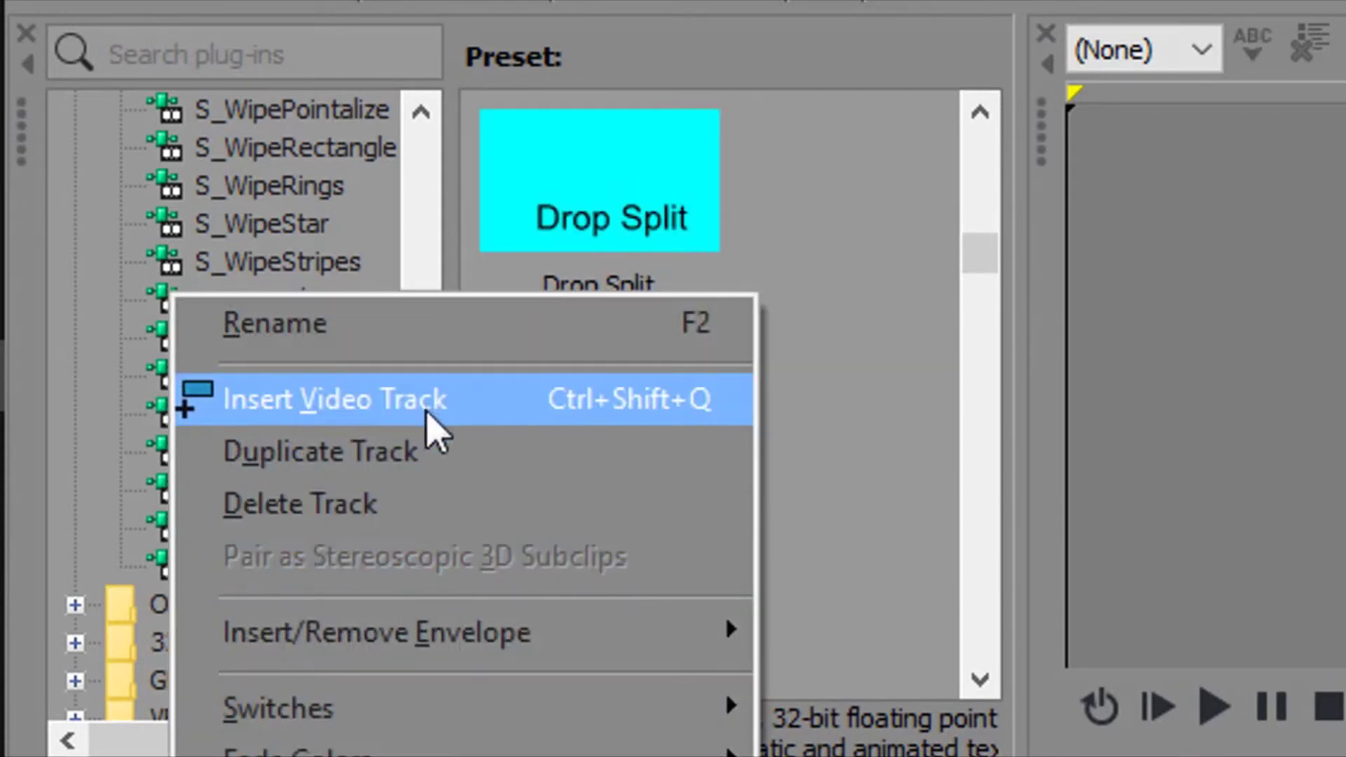
left_click(449, 428)
scroll(736, 516, "up", 2)
scroll(669, 554, "up", 2)
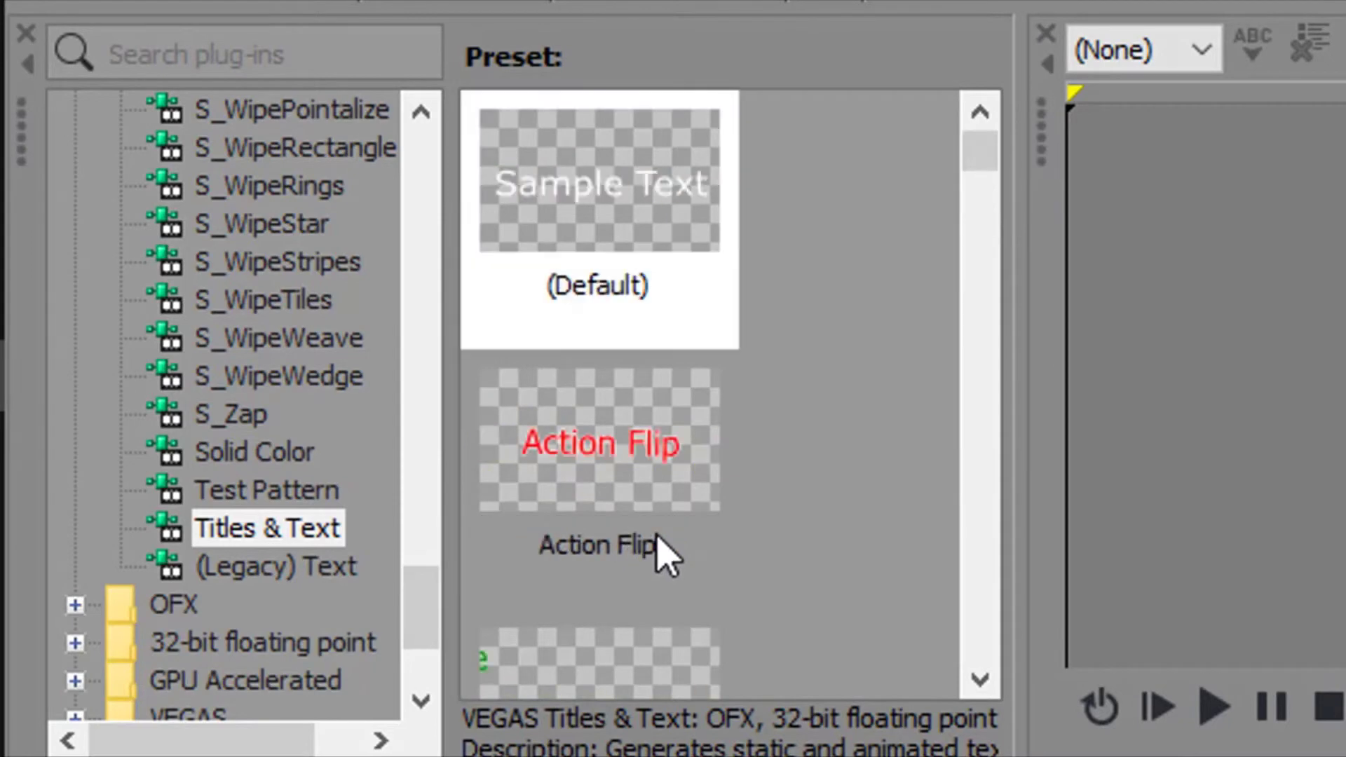
left_click(645, 446)
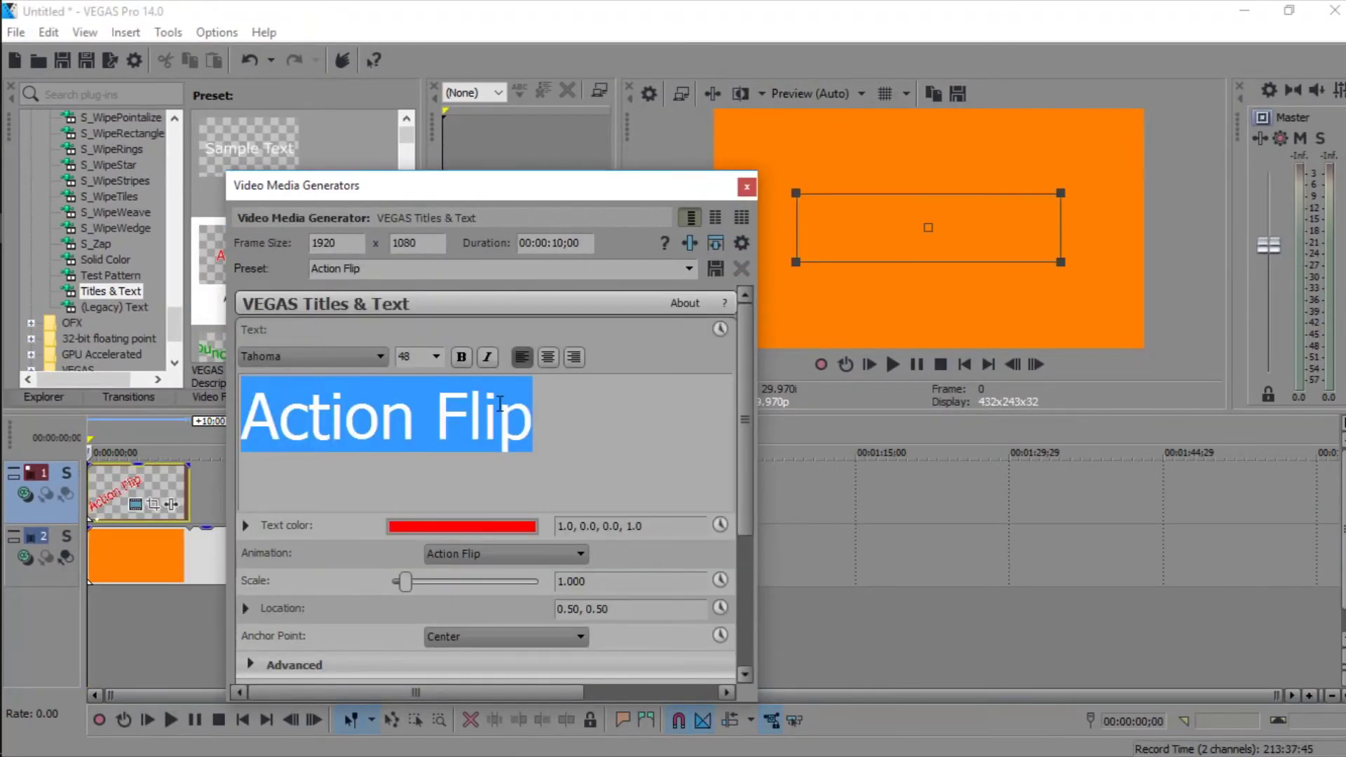
- Replace the Action Flip title text with 'yumxtv', preview it, and close the title settings
type("yumx")
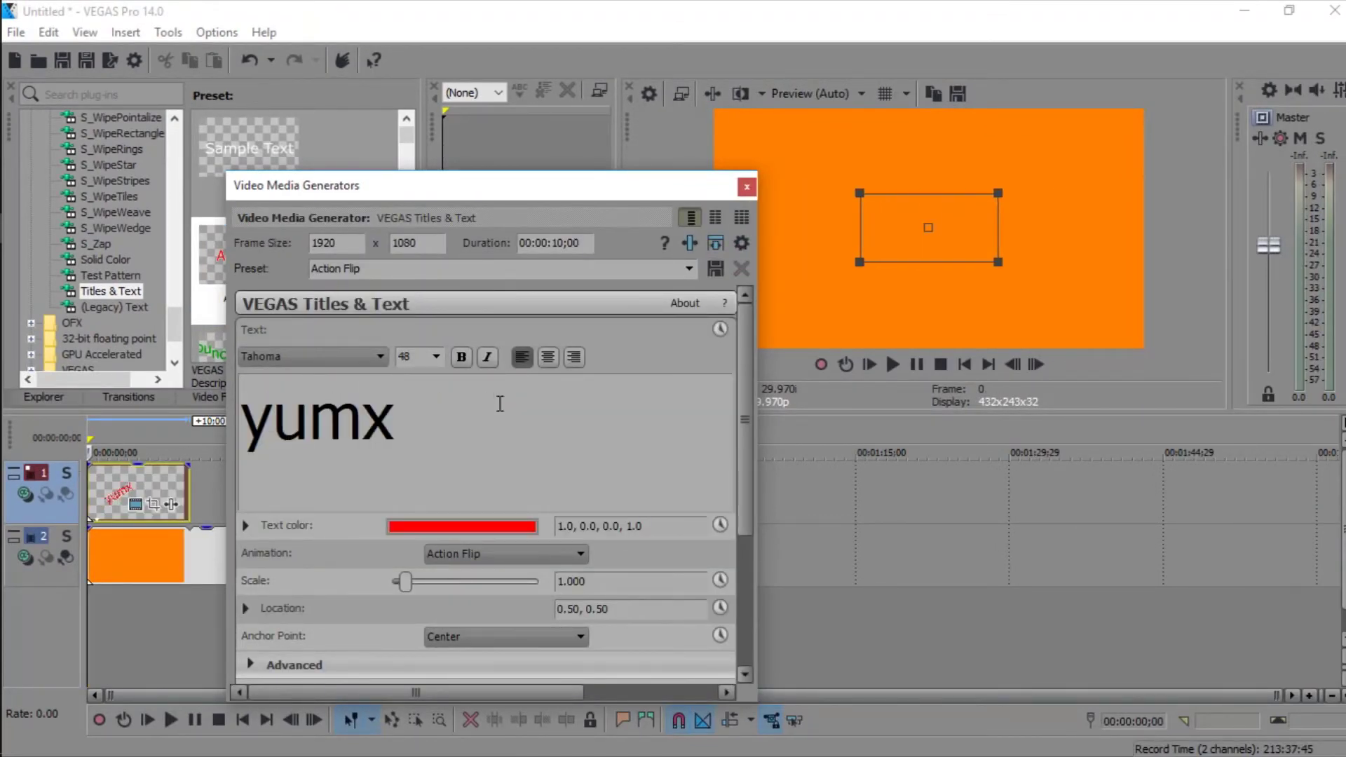
type("tv")
left_click(103, 475)
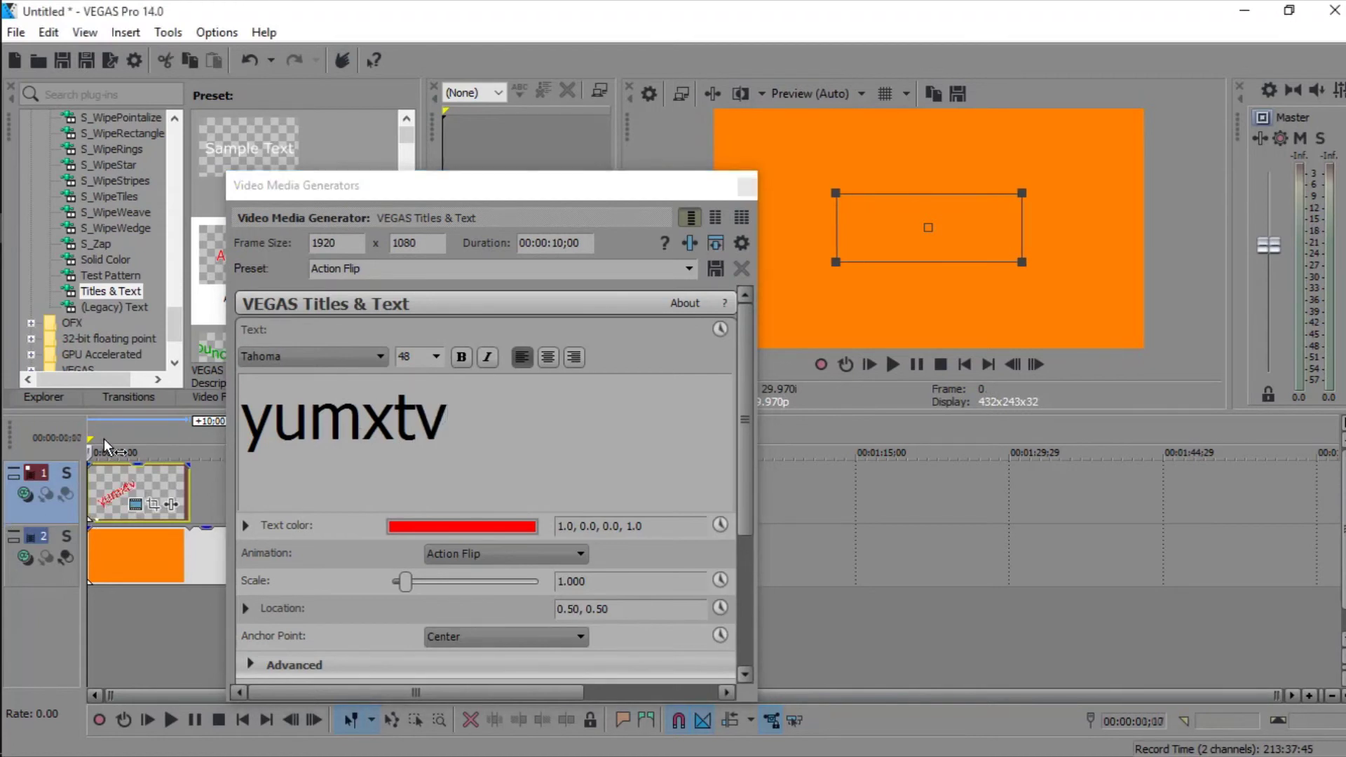
left_click(747, 186)
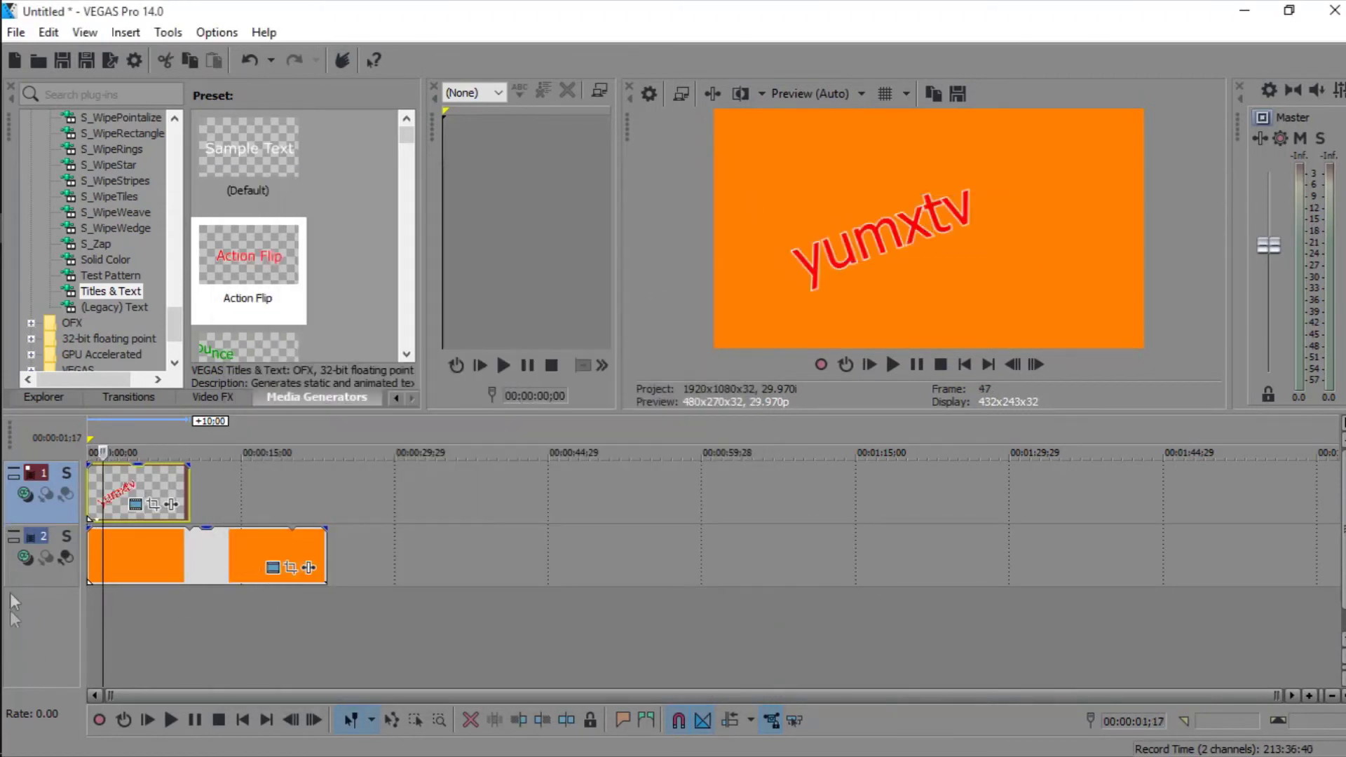
left_click(93, 448)
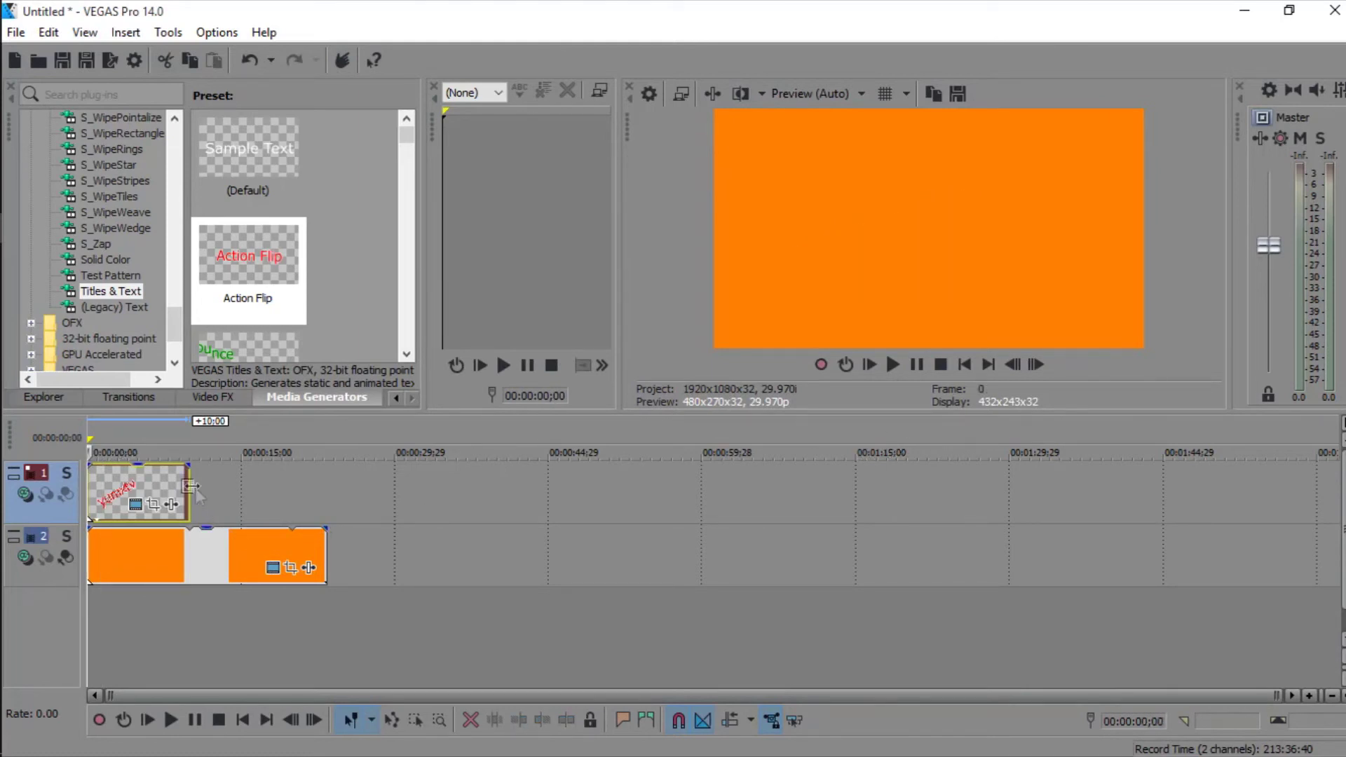
- Extend the yumxtv title to the orange clip's length, then play and pause the preview
left_click_drag(207, 491, 326, 491)
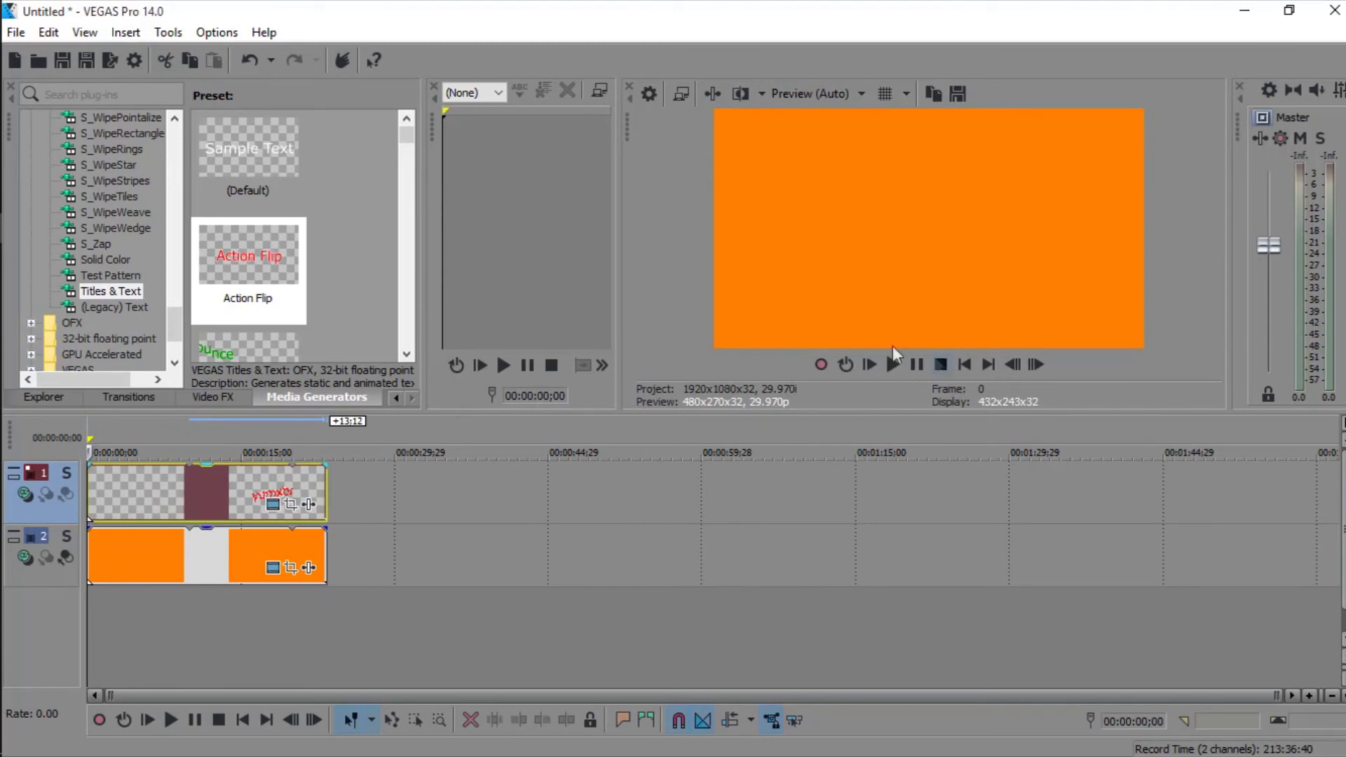
left_click(891, 363)
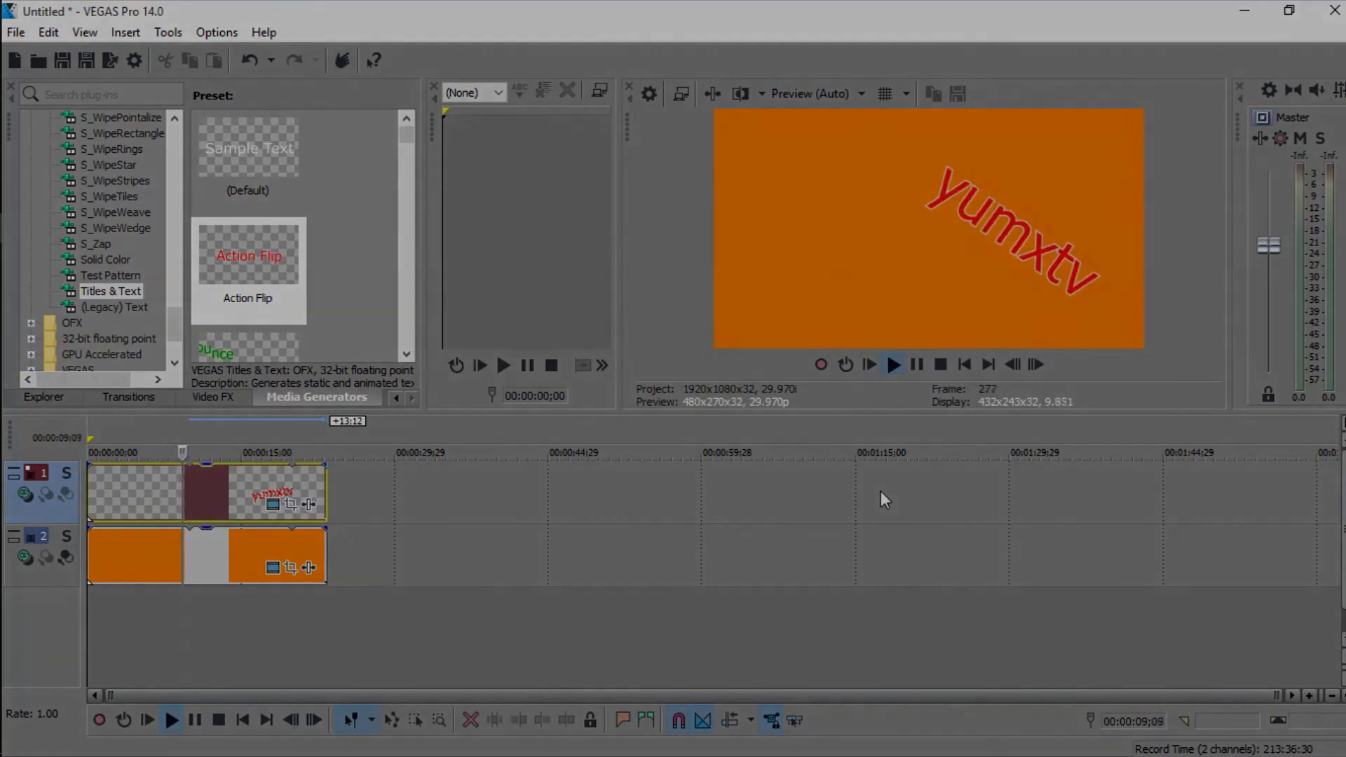
left_click(916, 365)
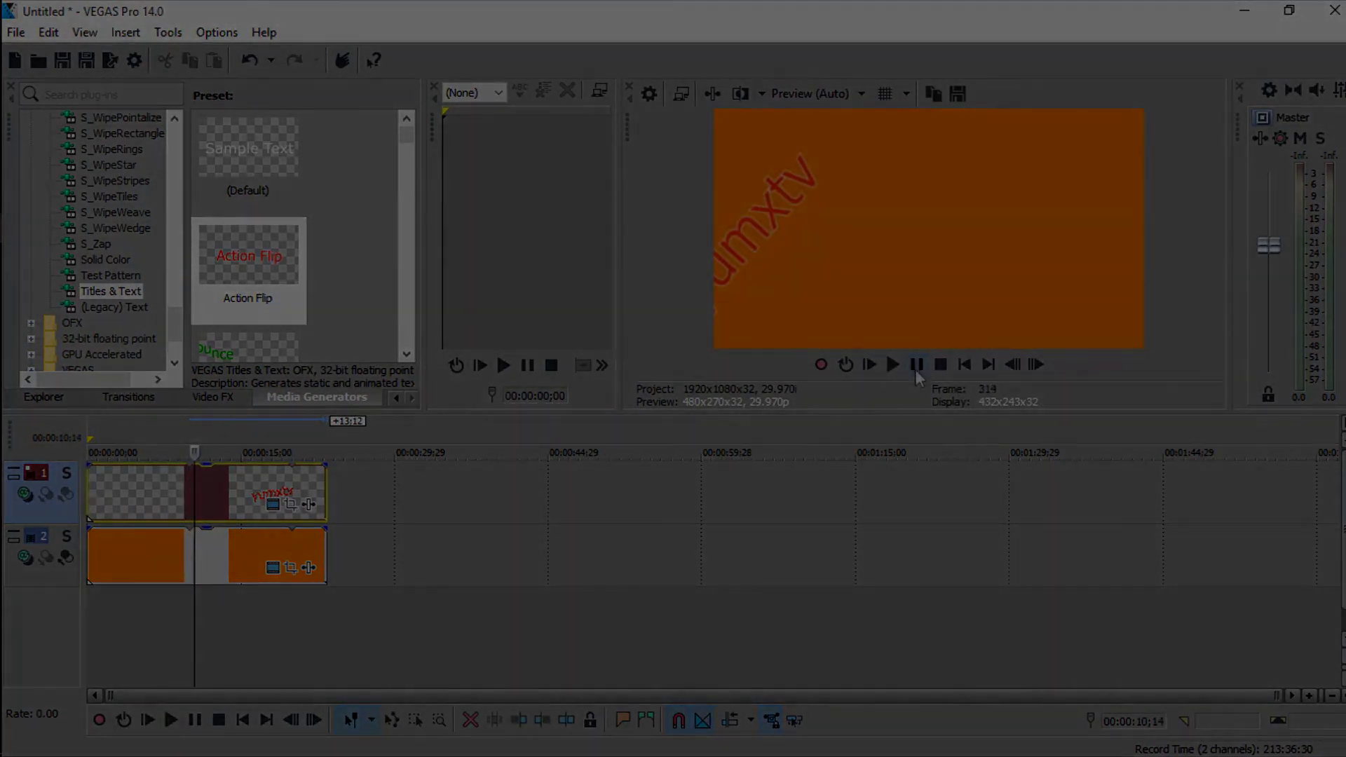